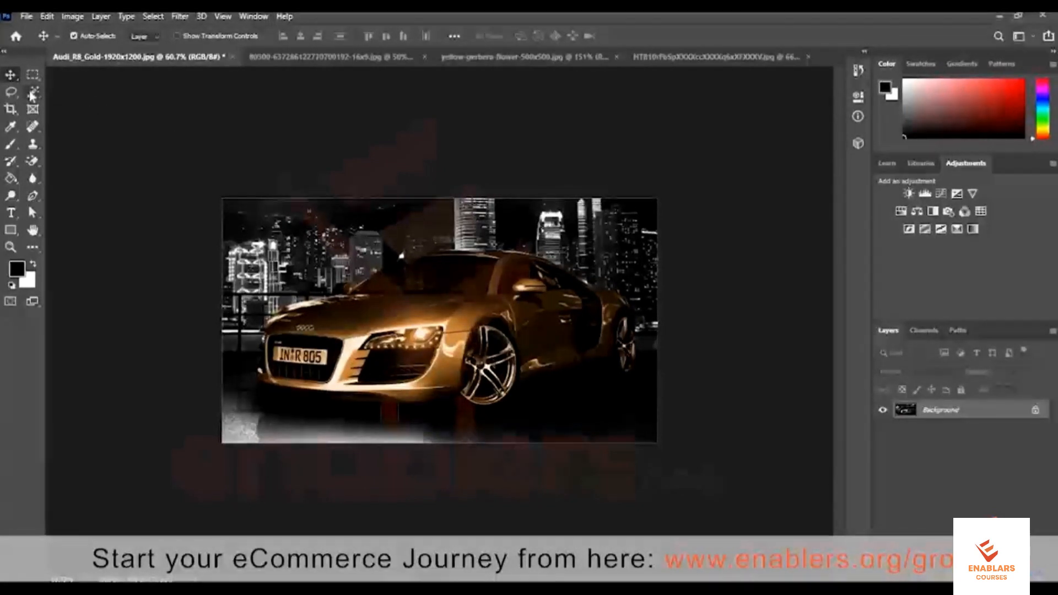
# Activate the Magic Wand tool and switch to the white mug image.
pyautogui.click(32, 95)
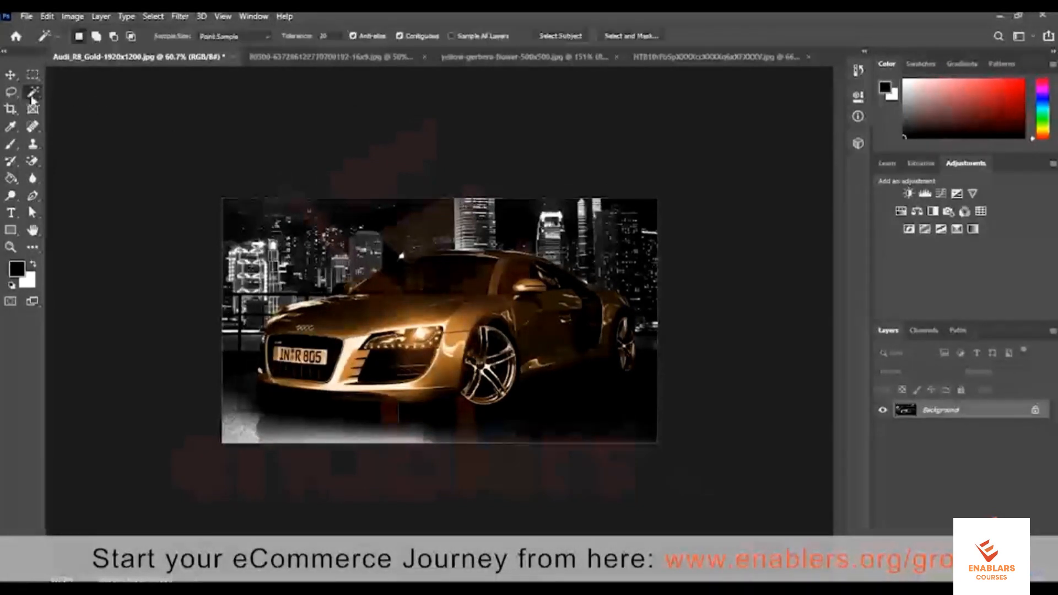
pyautogui.rightClick(32, 95)
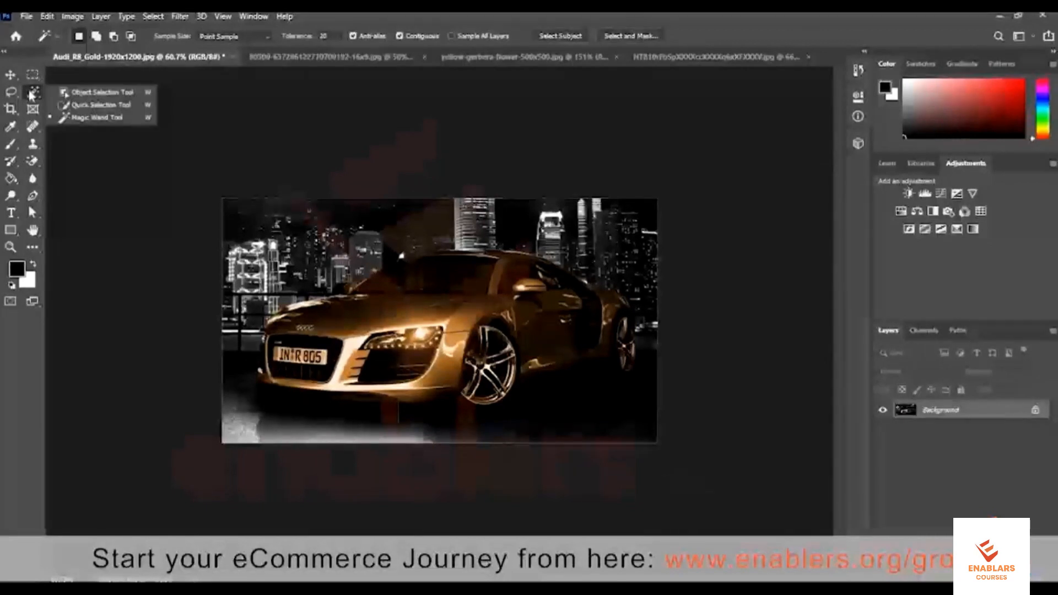
pyautogui.click(94, 118)
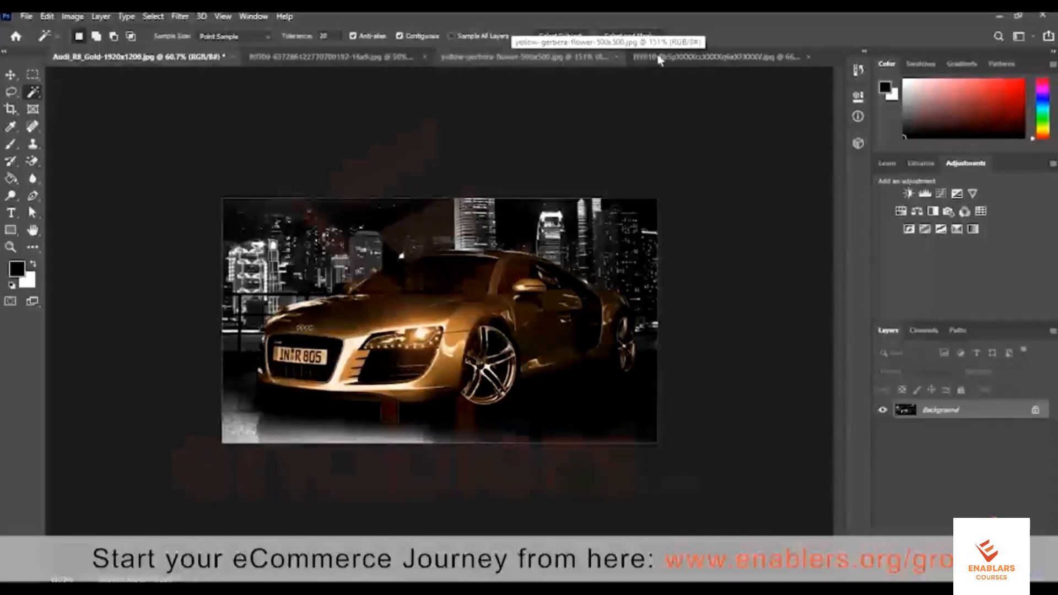
pyautogui.hotkey('ctrl', 'shift', 'Tab')
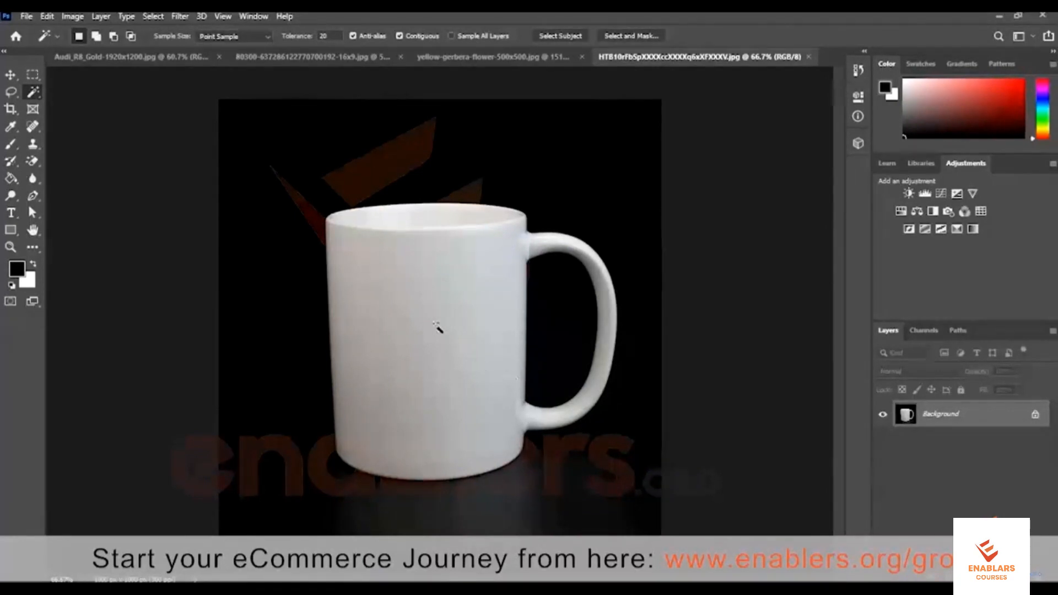
# Select the whole white mug with the Magic Wand at a tolerance of 40, adding the missing body and handle areas.
pyautogui.click(438, 331)
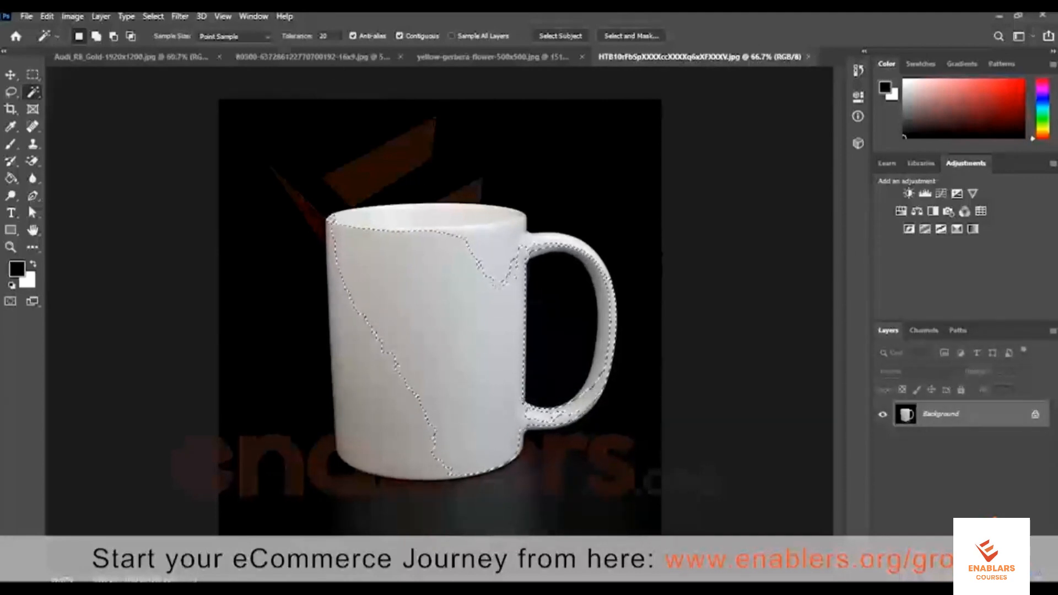
pyautogui.press('Return')
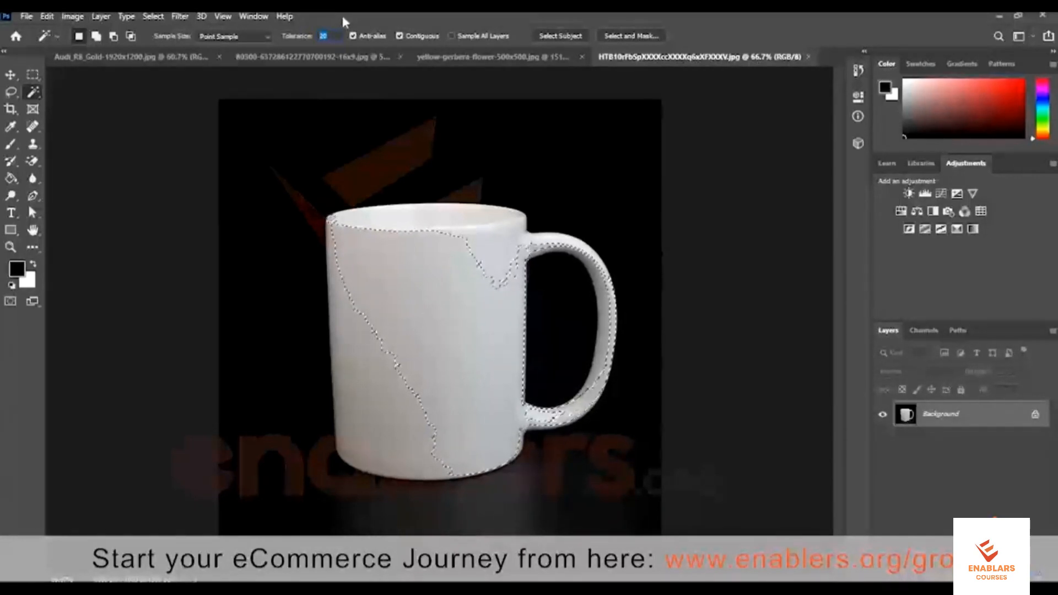
pyautogui.write('40')
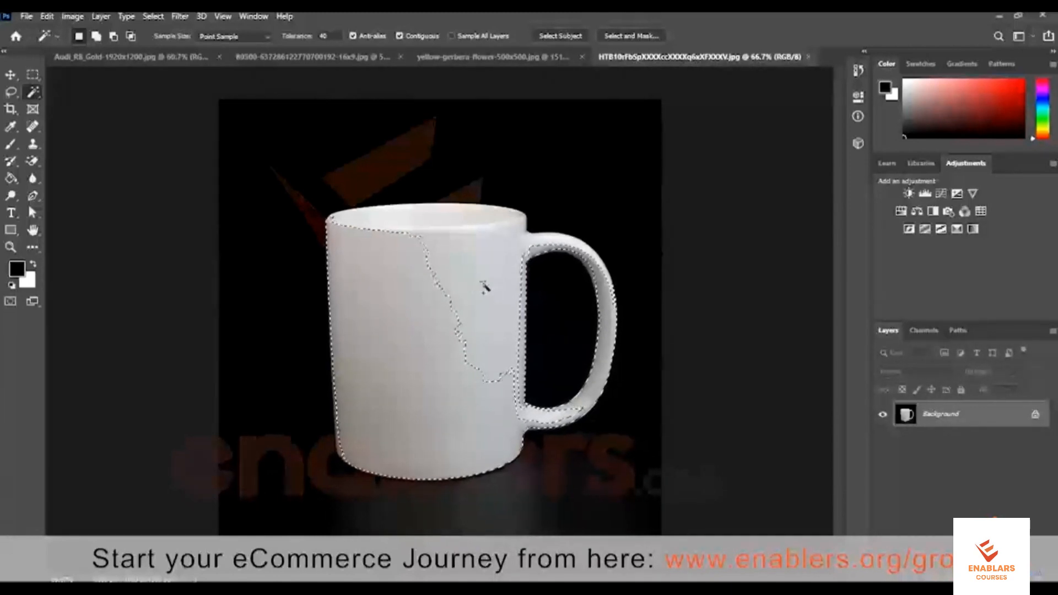
pyautogui.press('shift')
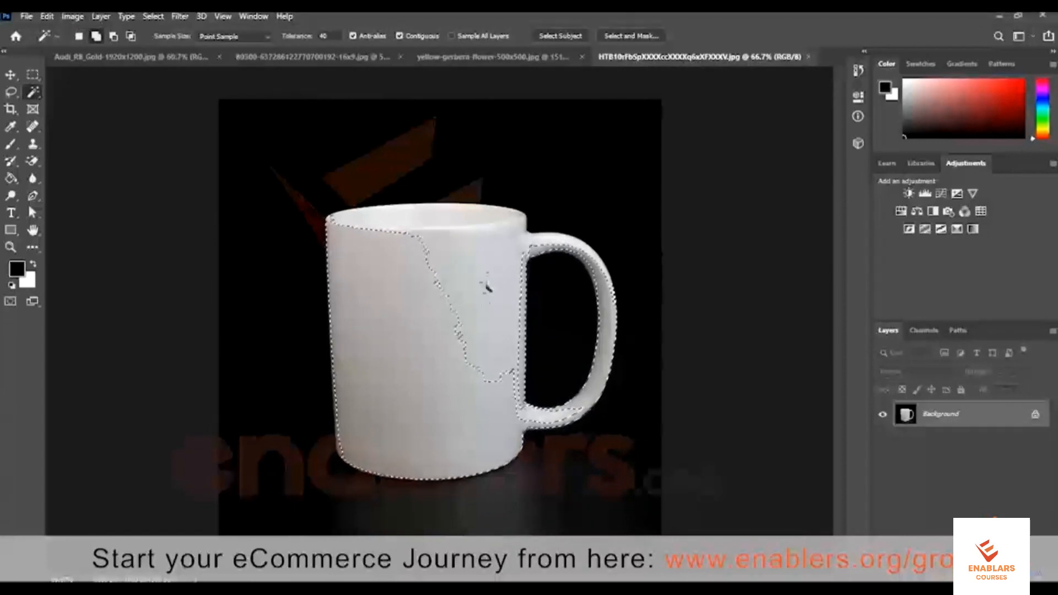
pyautogui.keyDown('shift'); pyautogui.click(485, 291); pyautogui.keyUp('shift')
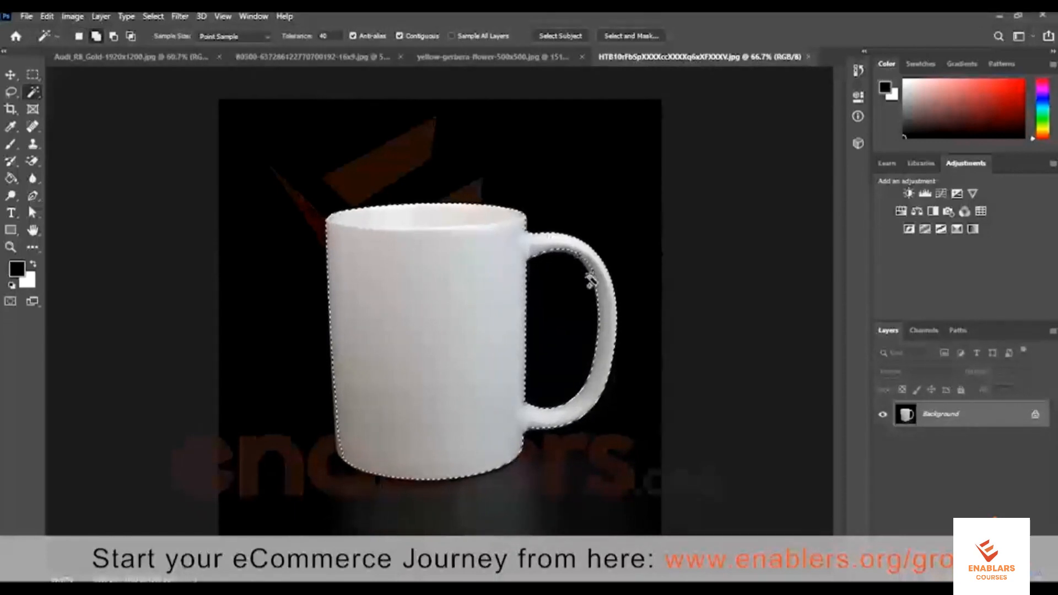
pyautogui.keyDown('shift'); pyautogui.click(561, 240); pyautogui.keyUp('shift')
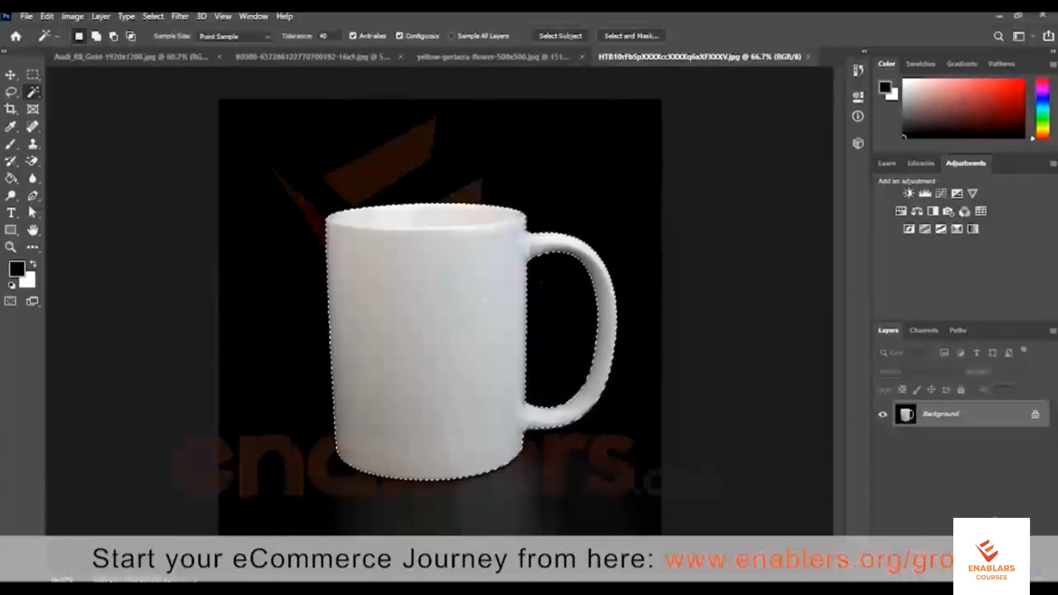
# Convert the Background to an editable layer and colorize the selected mug with hue 219, saturation 33 and lightness -9.
pyautogui.doubleClick(944, 415)
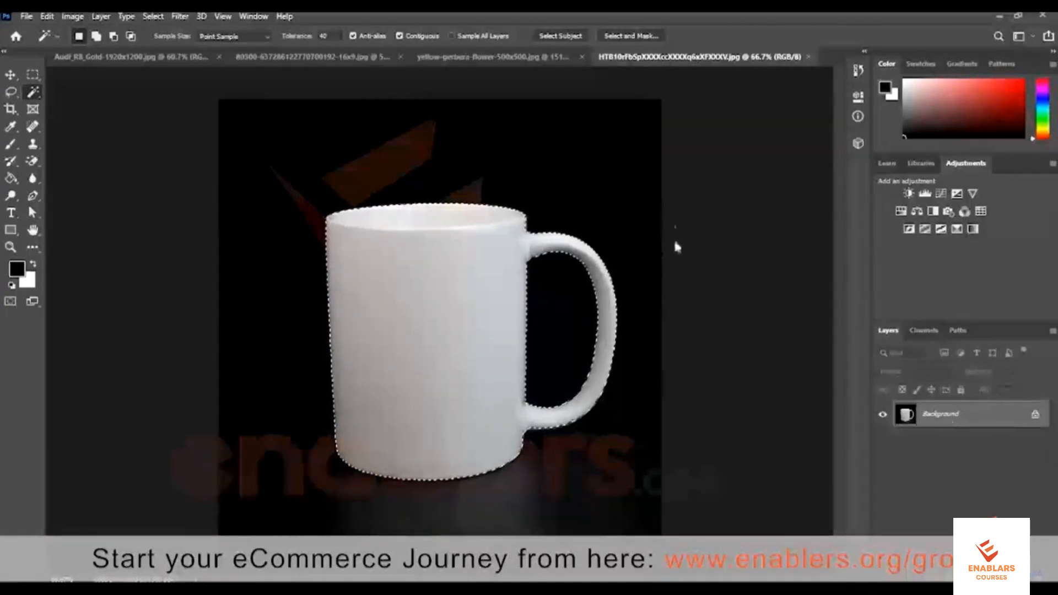
pyautogui.press('Return')
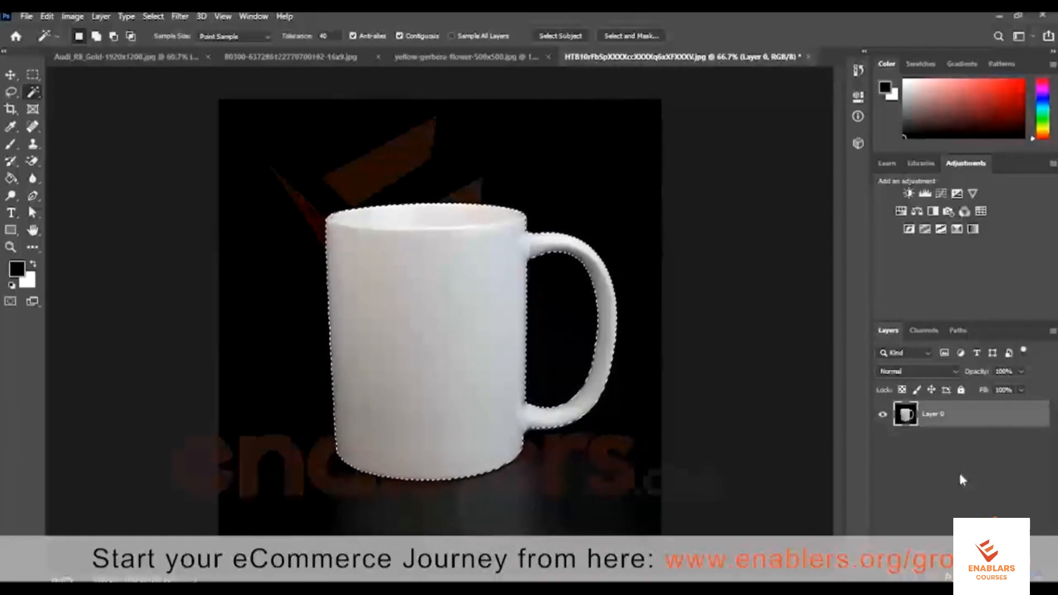
pyautogui.hotkey('ctrl', 'u')
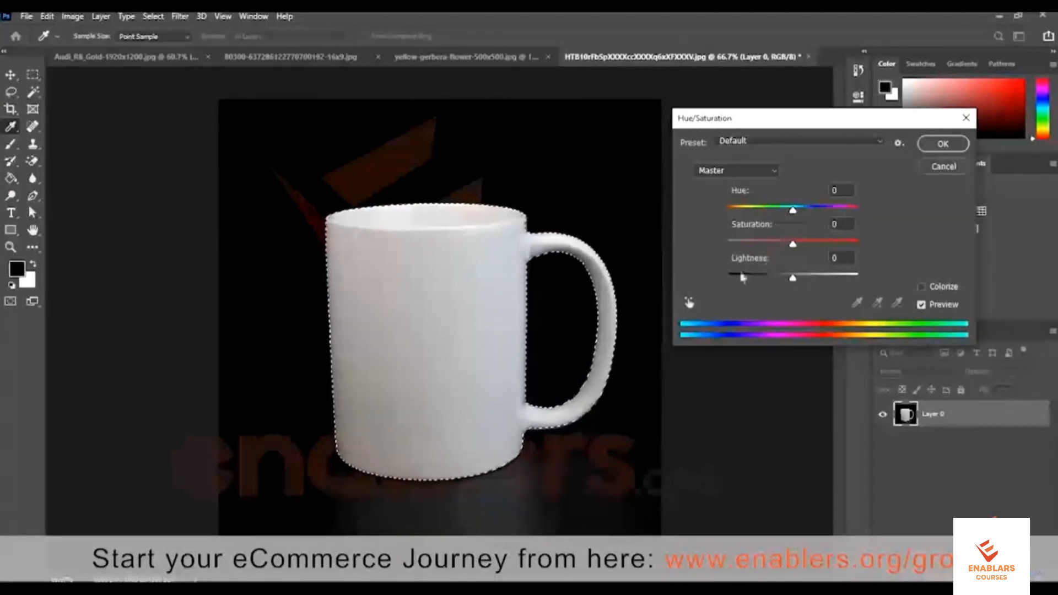
pyautogui.click(921, 286)
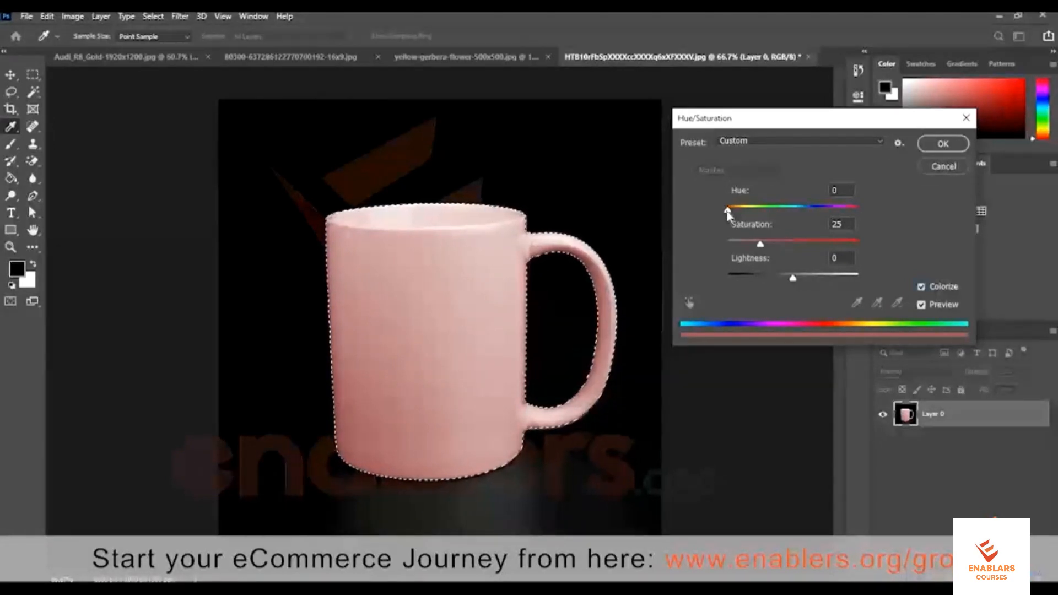
pyautogui.moveTo(730, 217); pyautogui.dragTo(808, 211)
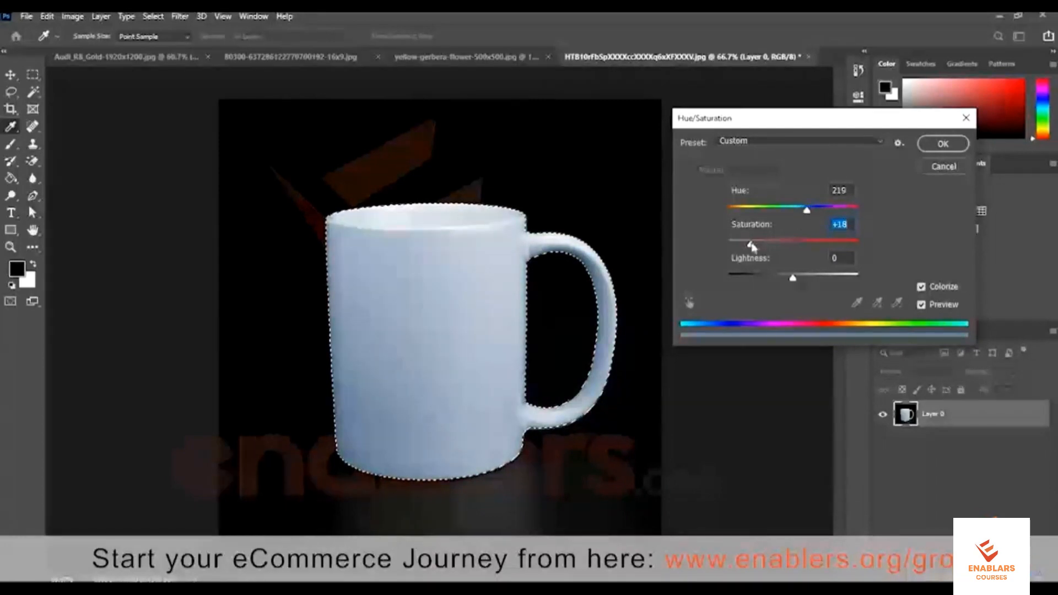
pyautogui.moveTo(751, 243); pyautogui.dragTo(787, 278)
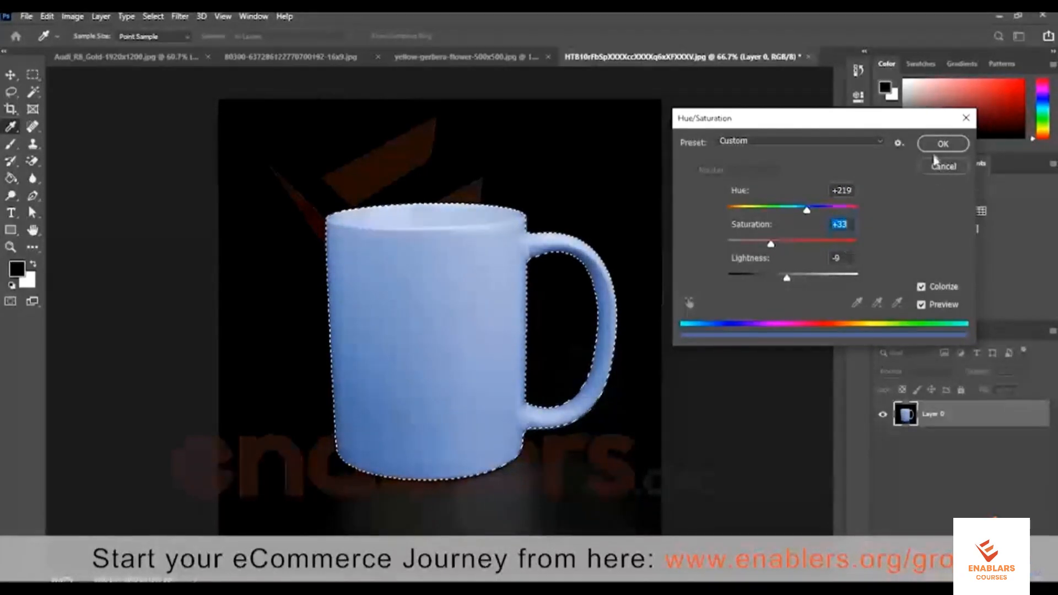
pyautogui.press('Return')
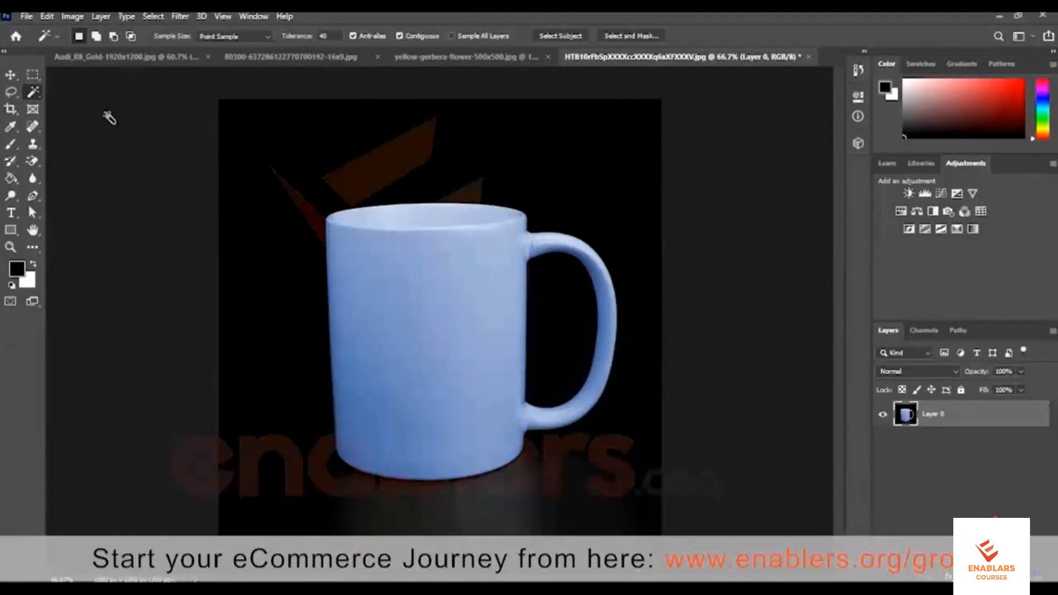
pyautogui.rightClick(34, 93)
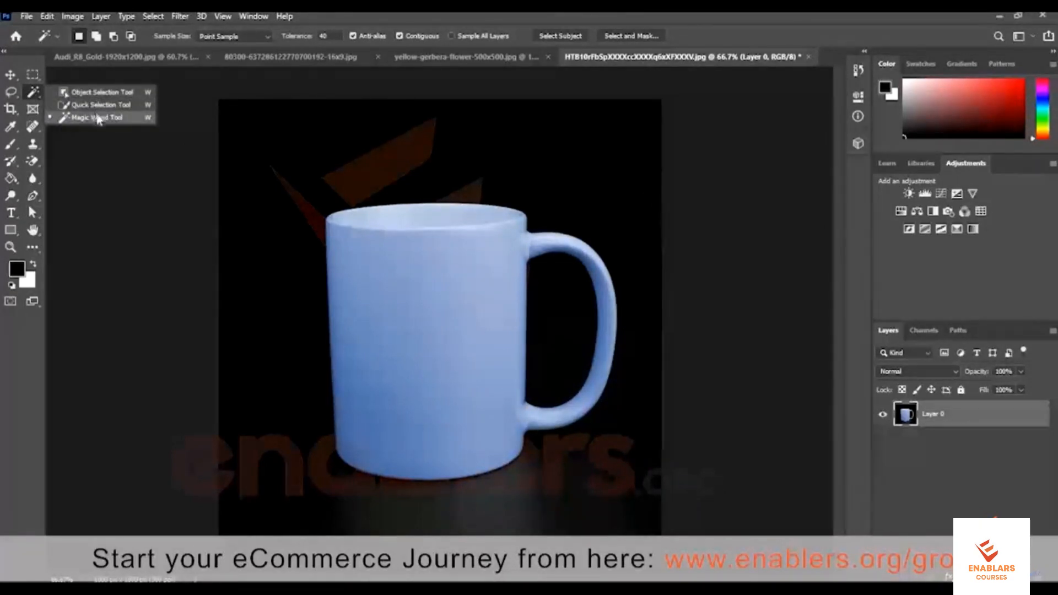
pyautogui.click(41, 98)
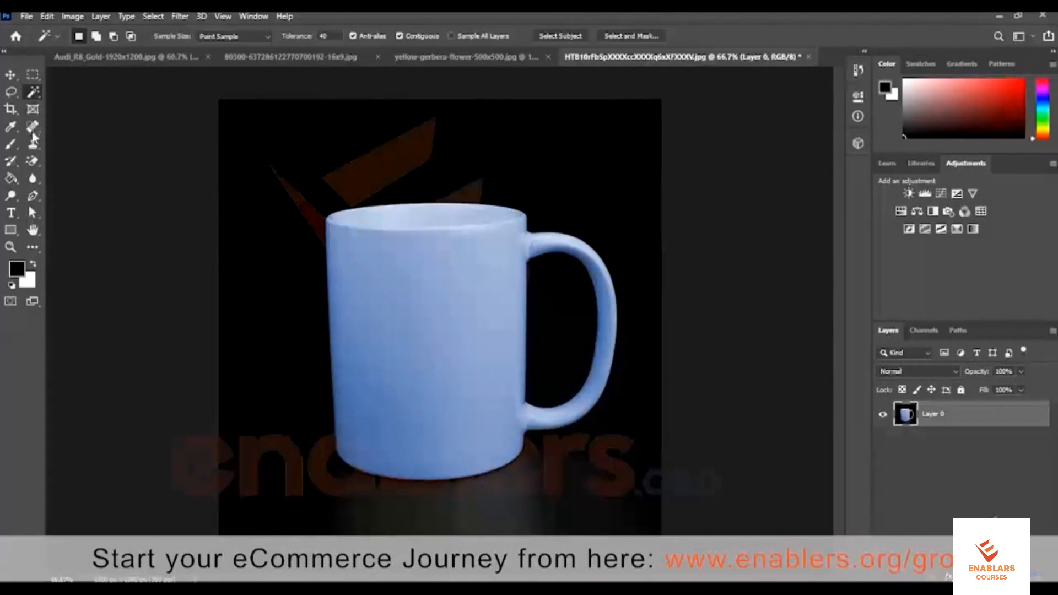
# Try to erase the black background above the mug with an enlarged Eraser brush, and undo the strokes.
pyautogui.click(32, 166)
pyautogui.click(77, 157)
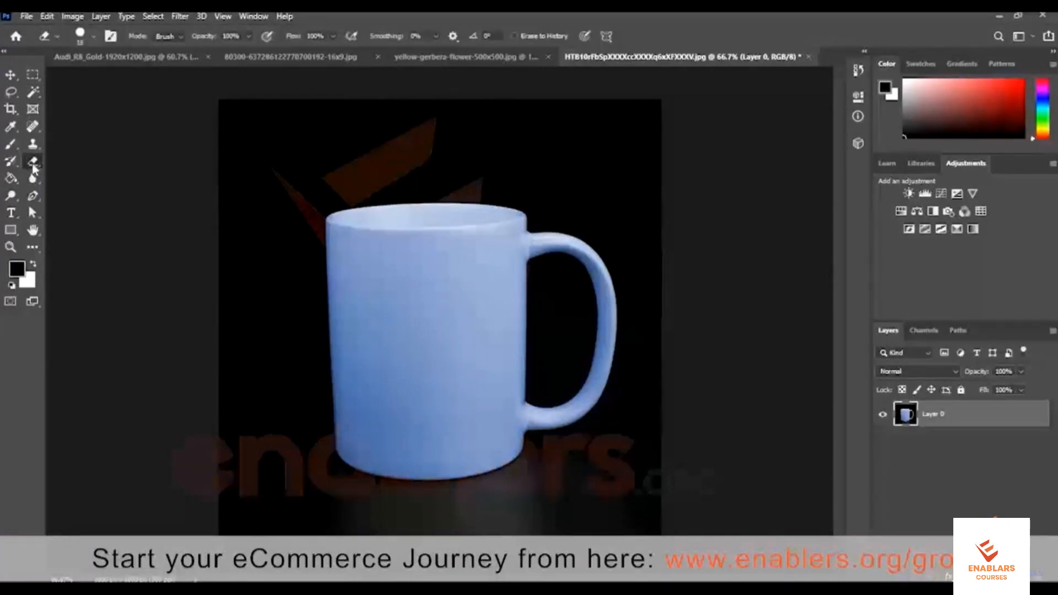
pyautogui.click(33, 166)
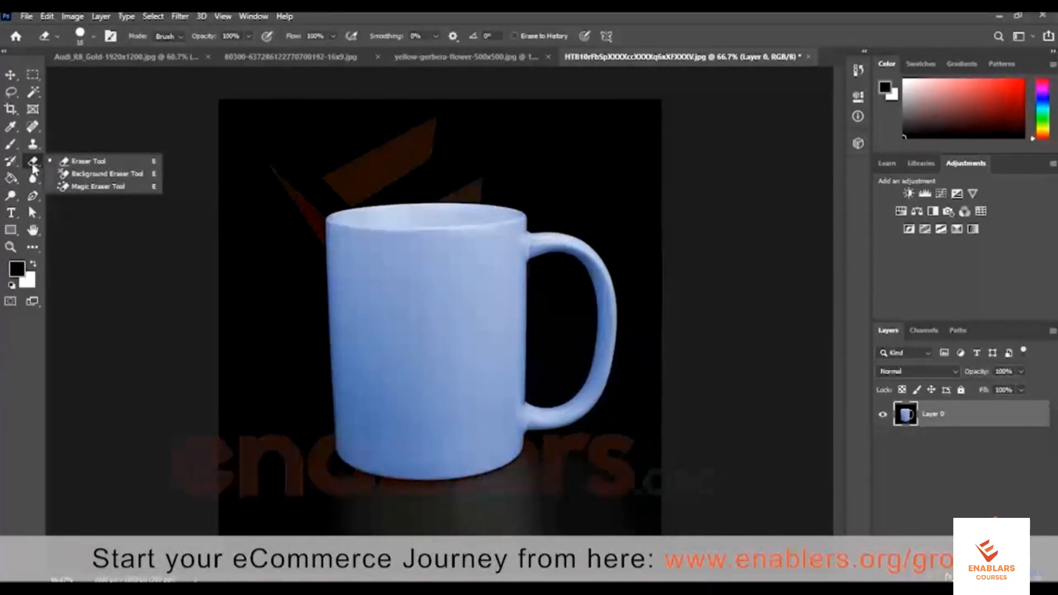
pyautogui.click(392, 148)
pyautogui.press(']')
pyautogui.press(']')
pyautogui.press(']')
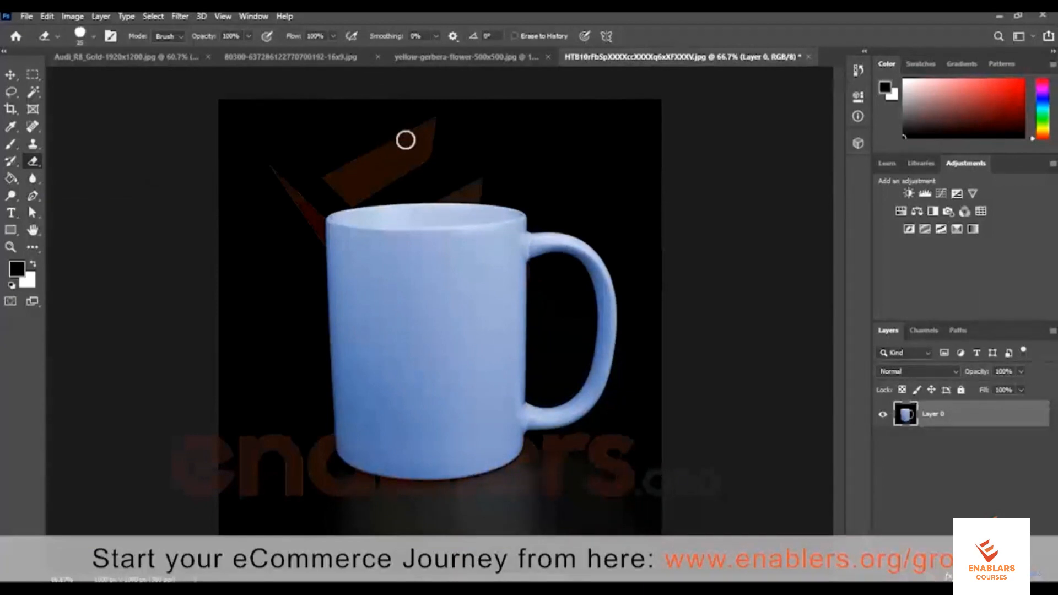
pyautogui.moveTo(411, 138)
pyautogui.mouseDown()
pyautogui.moveTo(262, 123)
pyautogui.moveTo(469, 105)
pyautogui.moveTo(494, 131)
pyautogui.moveTo(511, 125)
pyautogui.moveTo(552, 130)
pyautogui.mouseUp()
pyautogui.moveTo(630, 108)
pyautogui.mouseDown()
pyautogui.moveTo(634, 133)
pyautogui.moveTo(651, 108)
pyautogui.moveTo(284, 106)
pyautogui.moveTo(296, 118)
pyautogui.mouseUp()
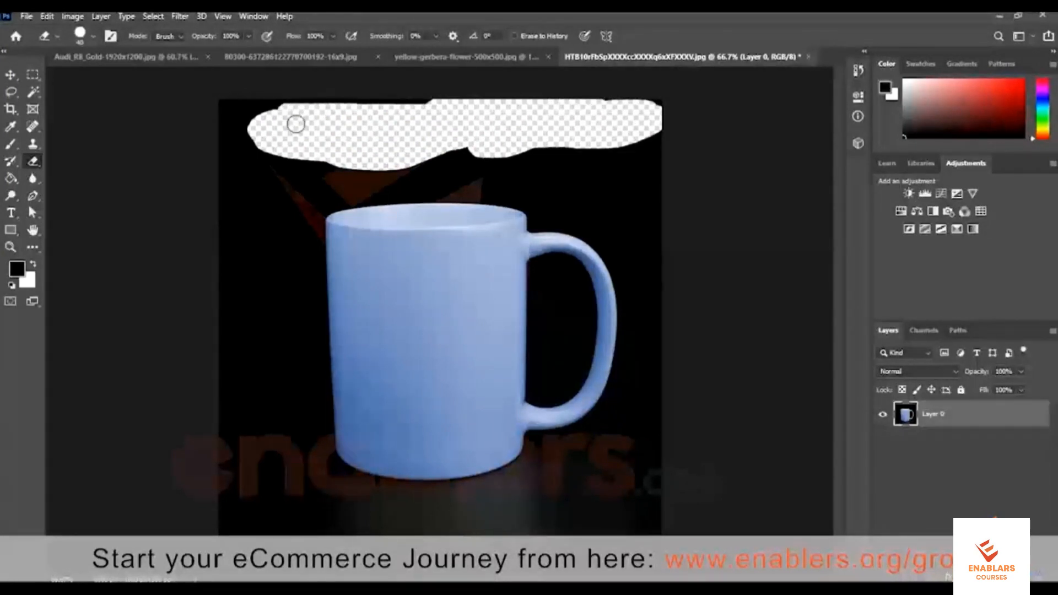
pyautogui.hotkey('ctrl', 'z')
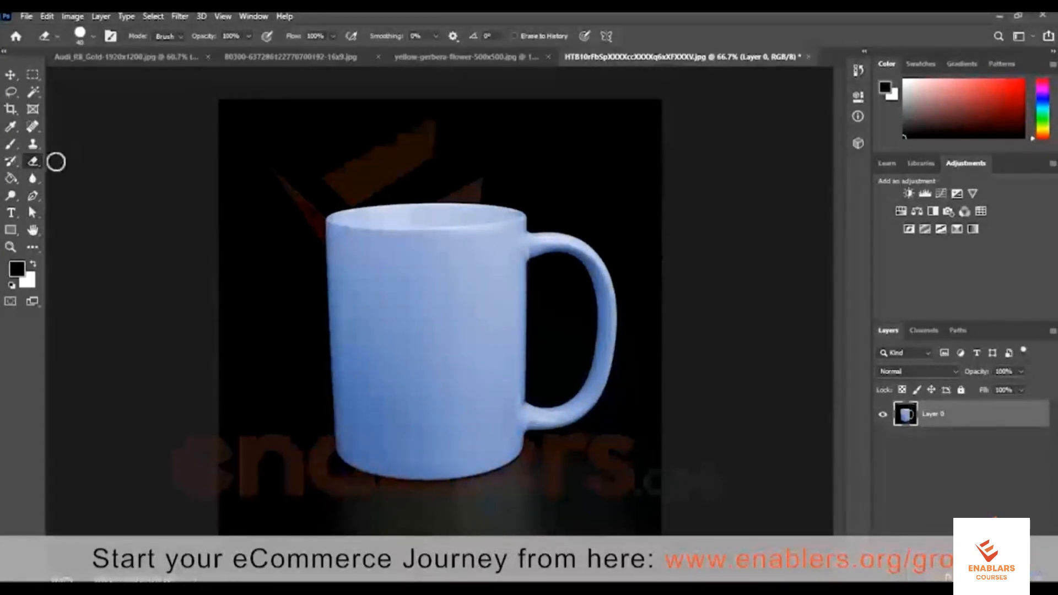
# Activate the Magic Eraser tool.
pyautogui.click(32, 163)
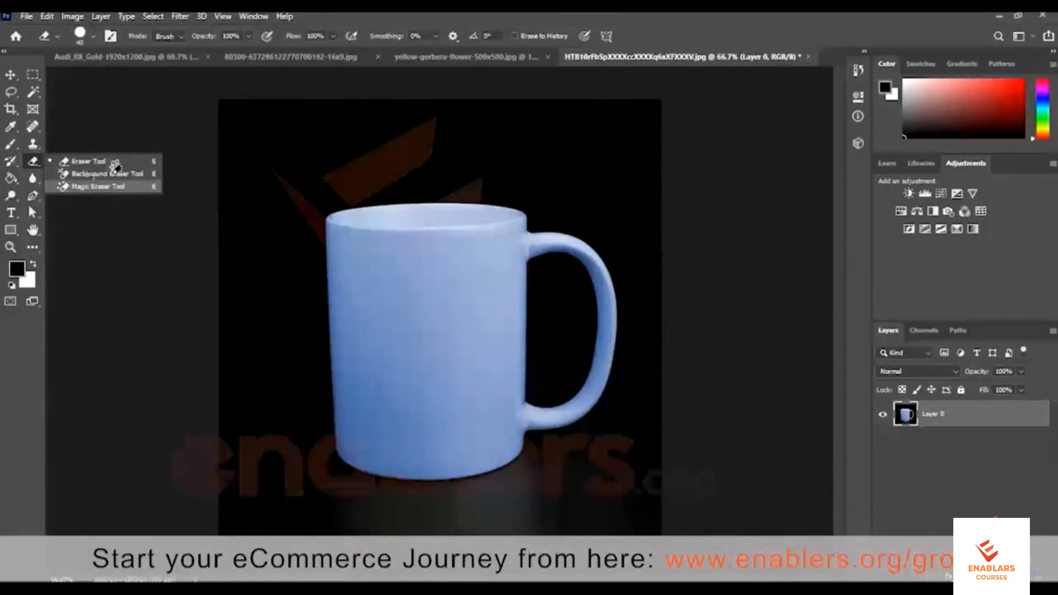
pyautogui.click(84, 187)
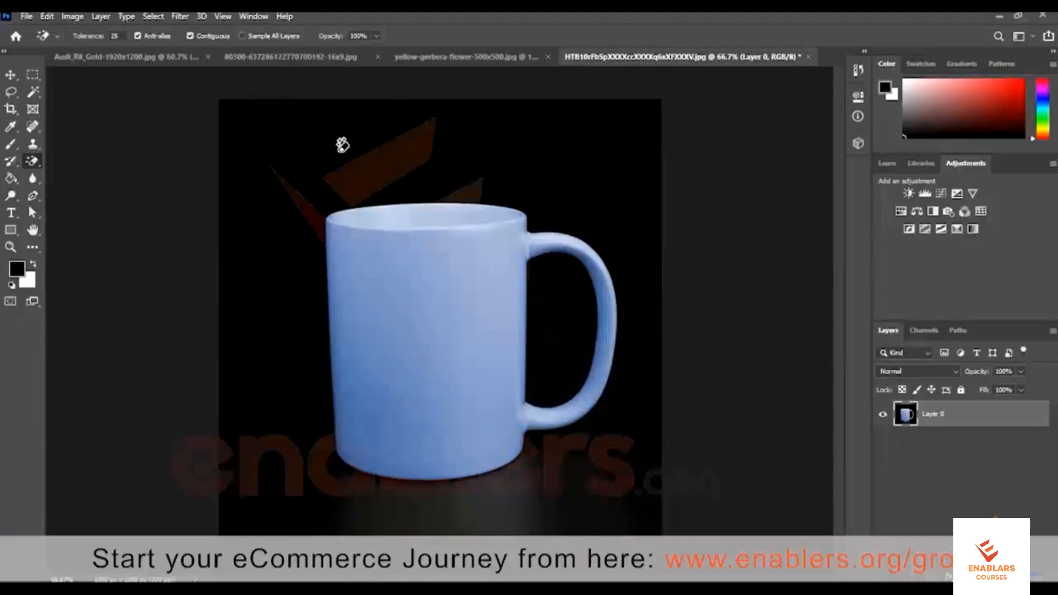
pyautogui.rightClick(34, 164)
pyautogui.click(78, 179)
# Try to erase the black background around the mug at the existing tolerance, and undo it.
pyautogui.click(320, 138)
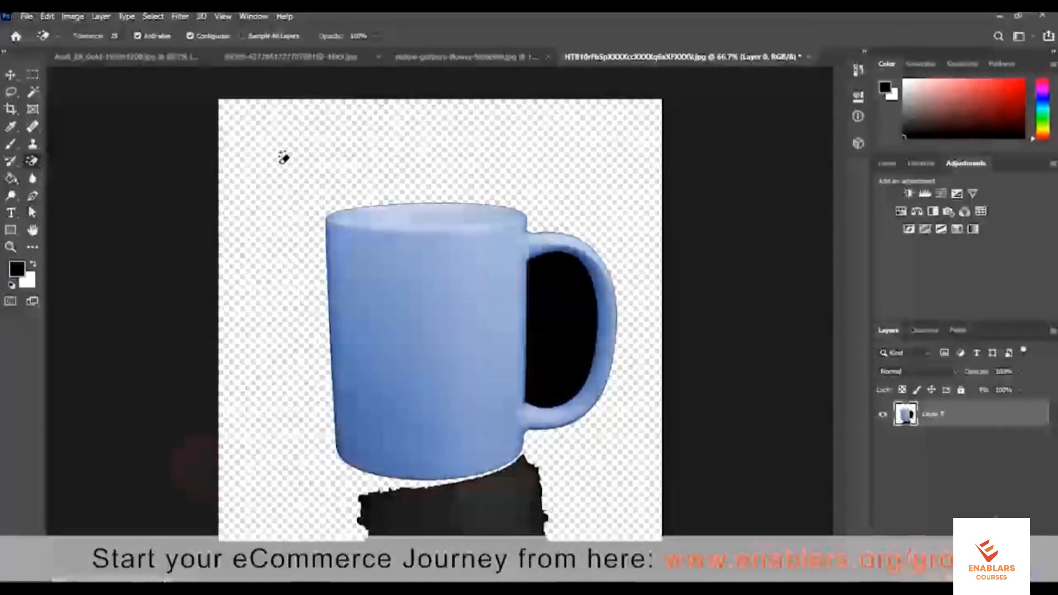
pyautogui.hotkey('ctrl', 'z')
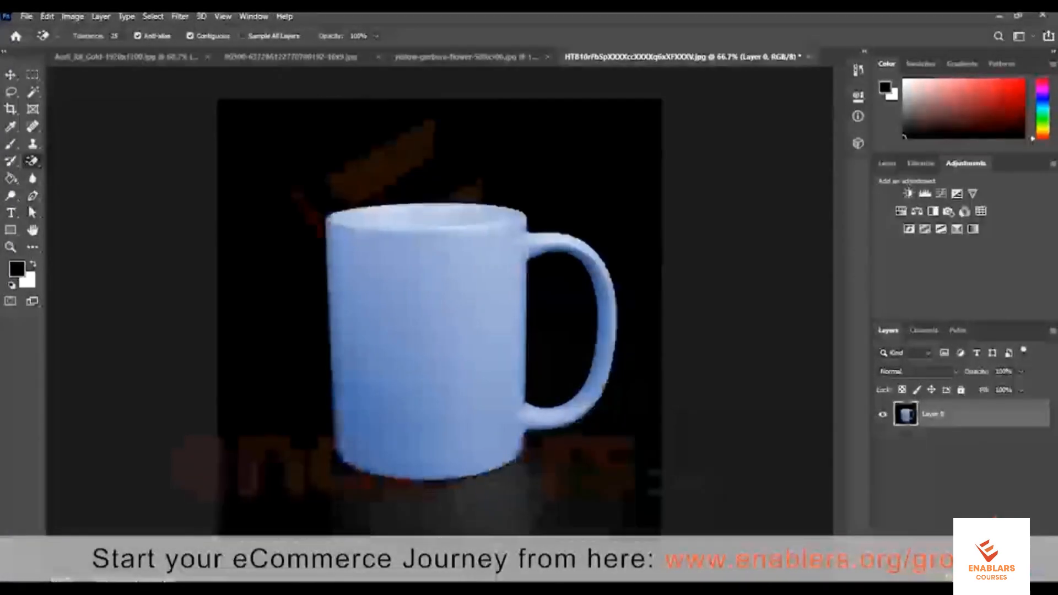
# Set the Magic Eraser tolerance to 40 and erase the black background around the mug, inside the handle and below the base.
pyautogui.click(95, 37)
pyautogui.write('40')
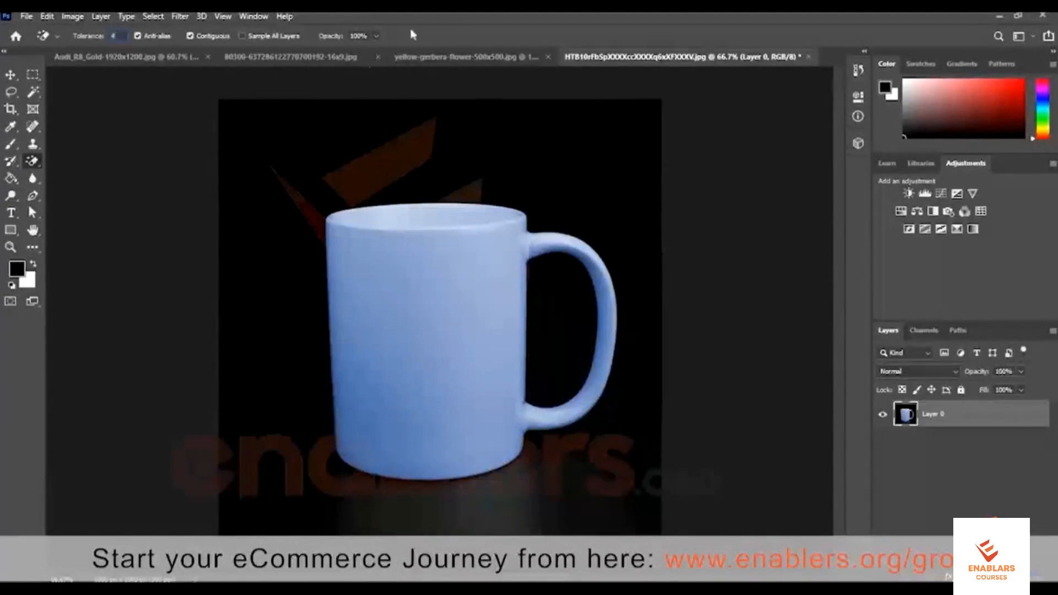
pyautogui.click(299, 134)
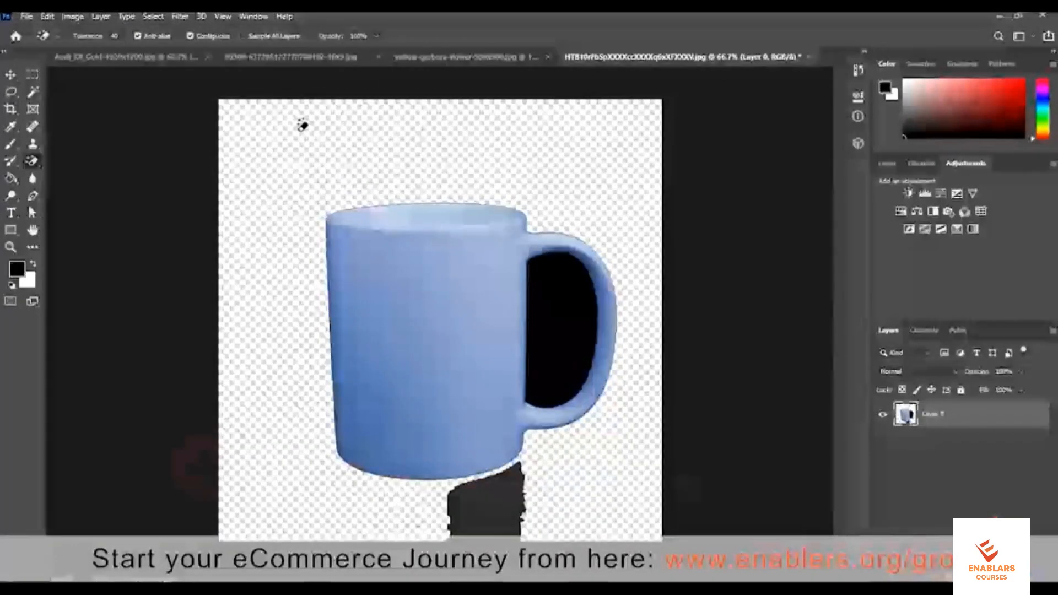
pyautogui.click(560, 302)
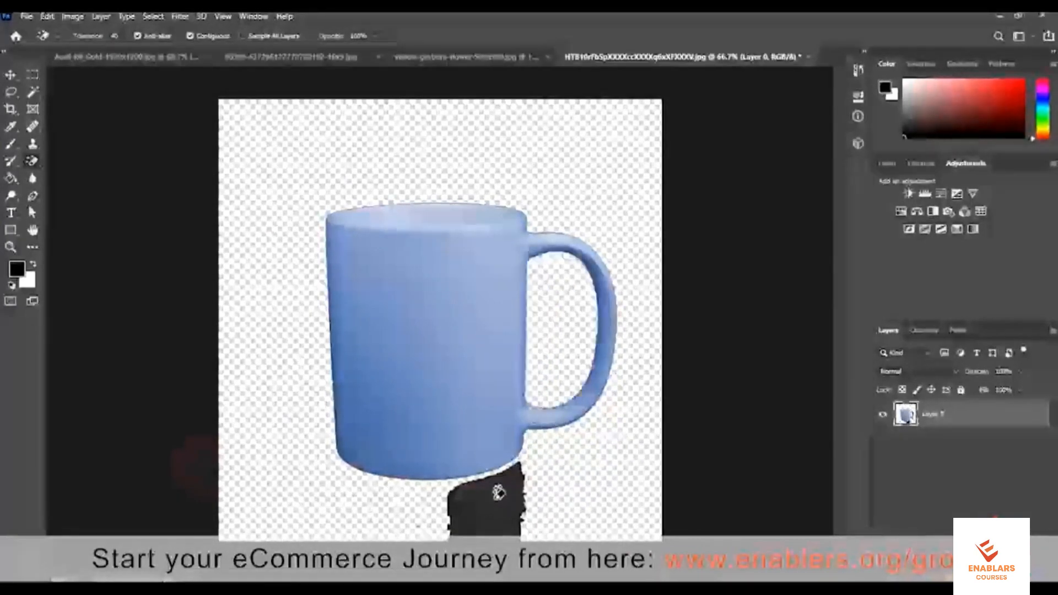
pyautogui.click(495, 496)
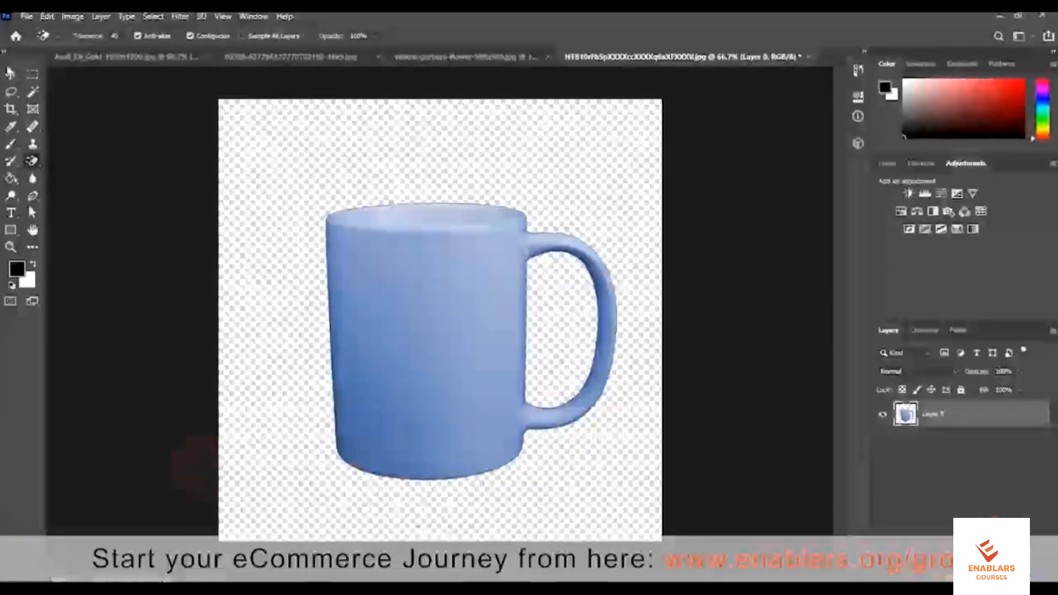
# Move the cut-out mug slightly up and to the left on the transparent canvas.
pyautogui.click(10, 76)
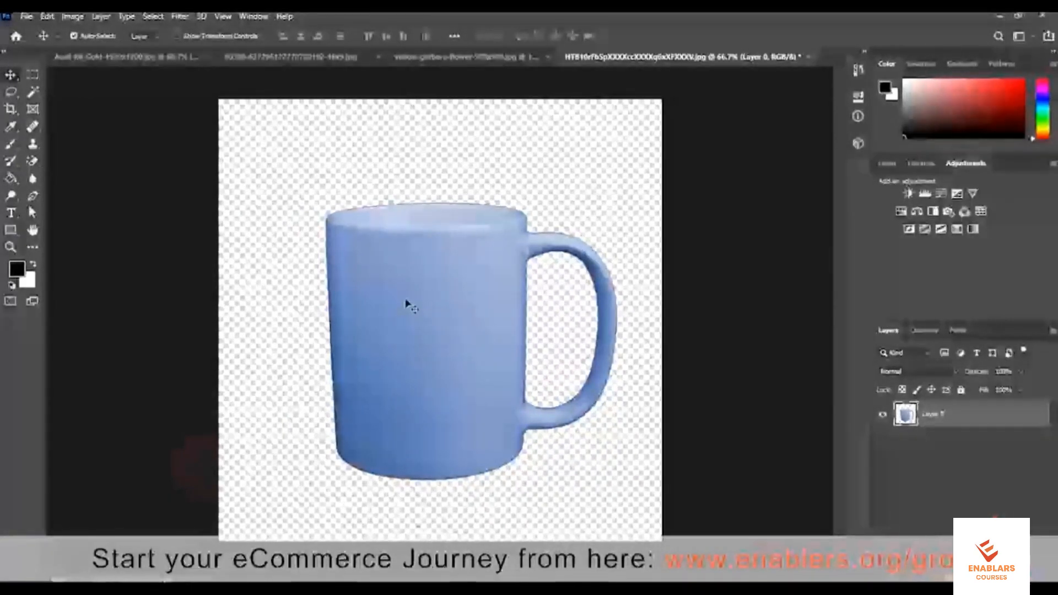
pyautogui.moveTo(421, 273)
pyautogui.mouseDown()
pyautogui.moveTo(489, 245)
pyautogui.moveTo(364, 229)
pyautogui.moveTo(409, 286)
pyautogui.moveTo(411, 255)
pyautogui.moveTo(415, 274)
pyautogui.mouseUp()
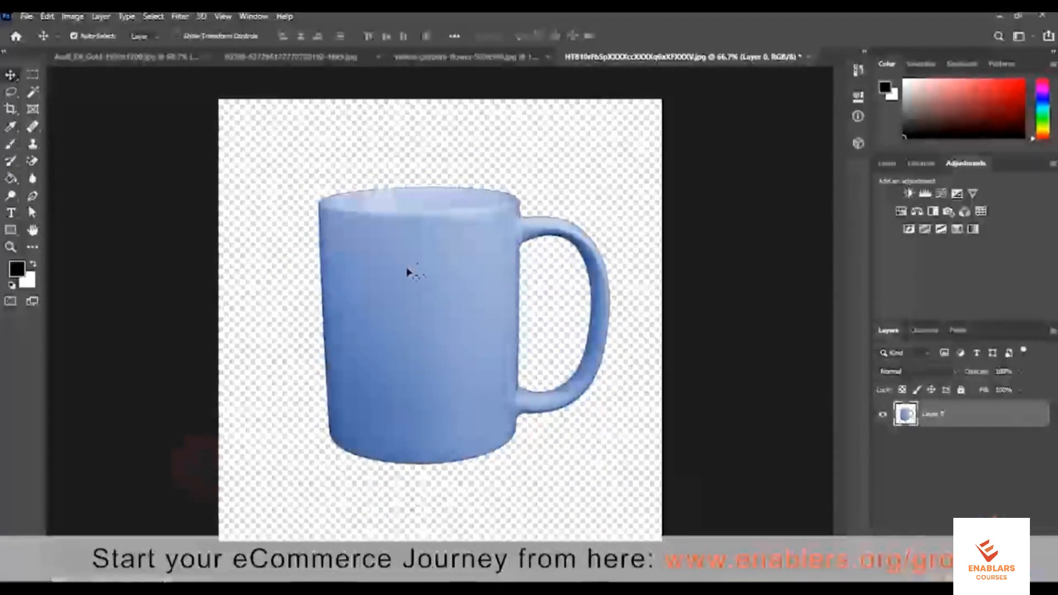
pyautogui.moveTo(408, 264)
pyautogui.mouseDown()
pyautogui.moveTo(415, 256)
pyautogui.moveTo(387, 289)
pyautogui.moveTo(399, 291)
pyautogui.moveTo(409, 269)
pyautogui.mouseUp()
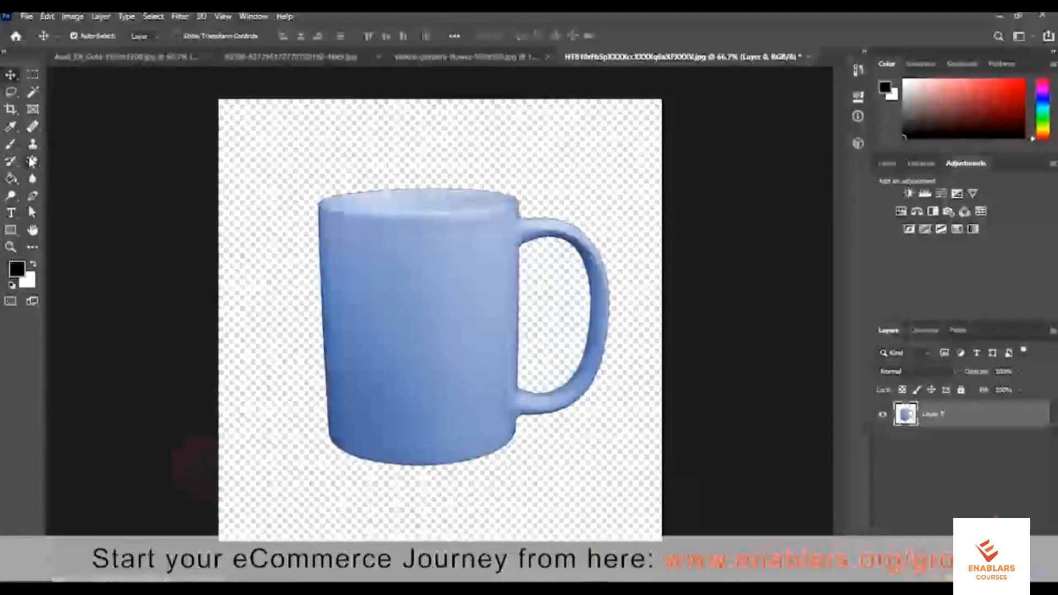
# Activate the Slice tool and switch to the black-and-white railway bridge image.
pyautogui.click(14, 113)
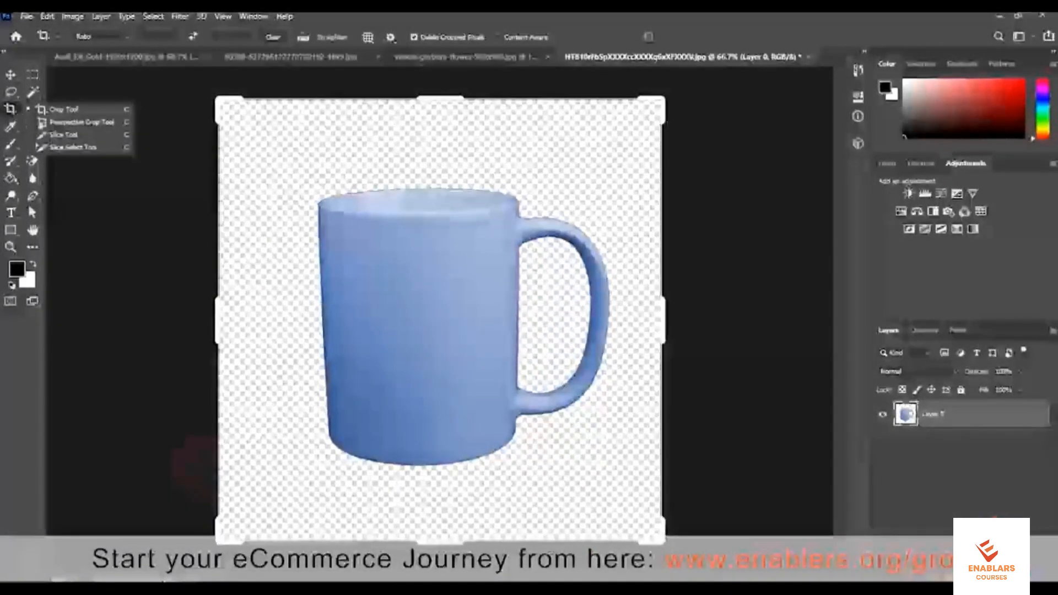
pyautogui.click(56, 135)
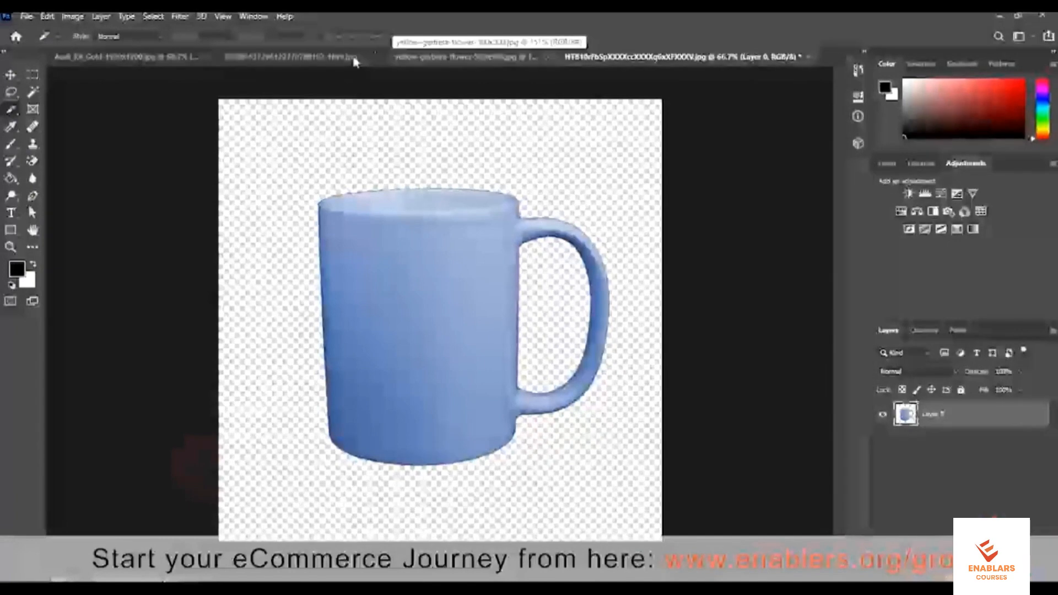
pyautogui.click(354, 58)
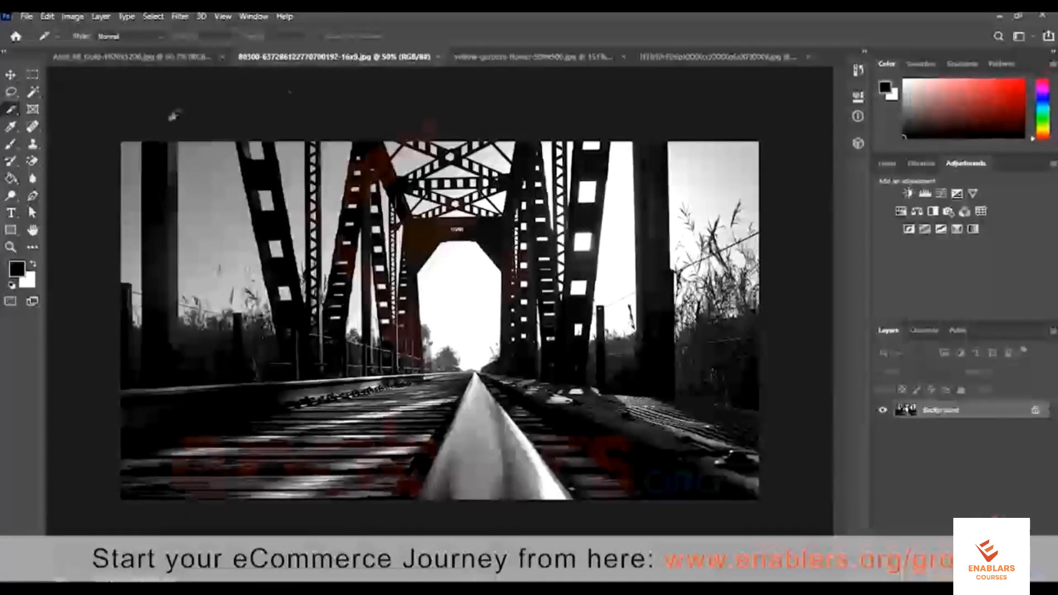
pyautogui.click(11, 109)
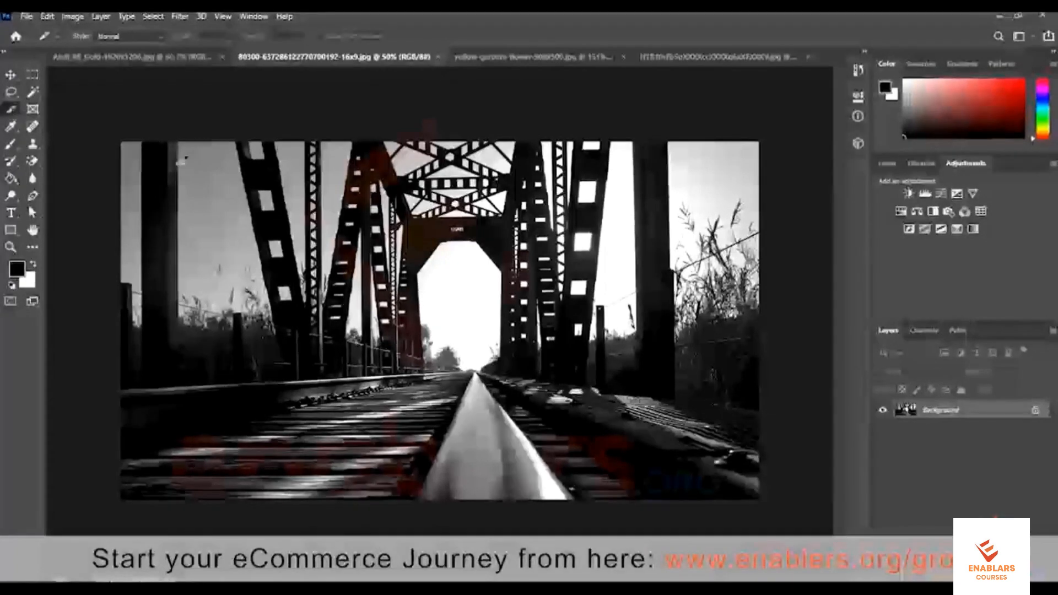
# Draw four slices: one over most of the image, one on the bridge's left side, one over its centre and a small one at the upper right.
pyautogui.moveTo(147, 130); pyautogui.dragTo(711, 444)
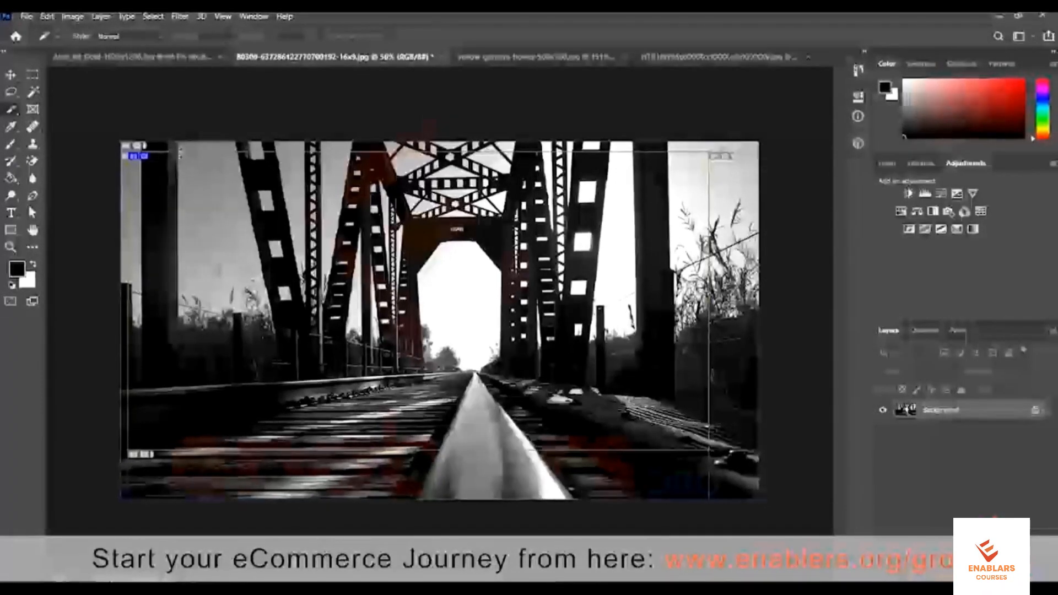
pyautogui.moveTo(186, 151); pyautogui.dragTo(349, 466)
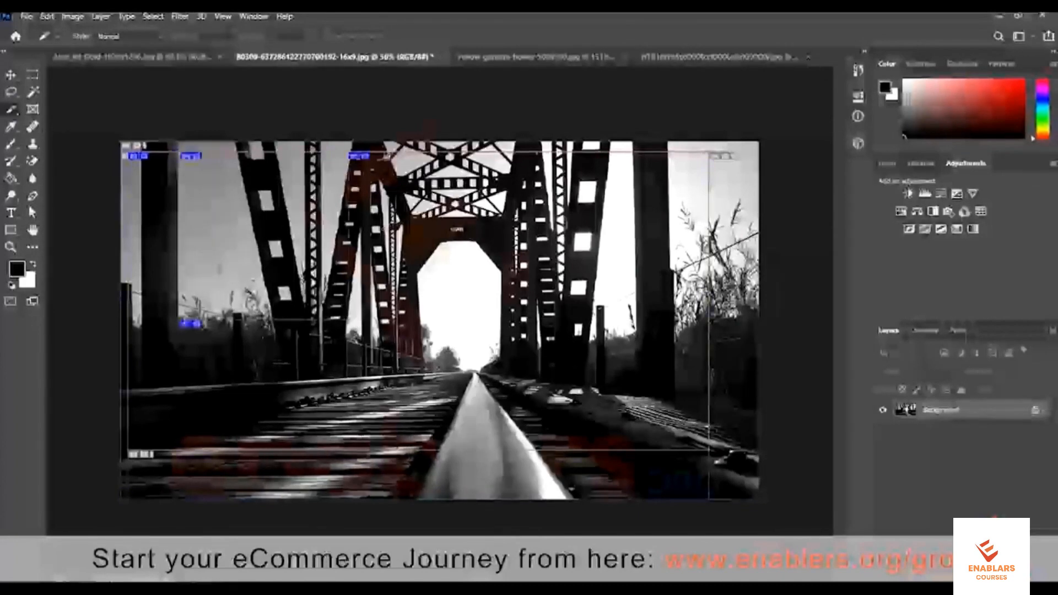
pyautogui.moveTo(427, 152); pyautogui.dragTo(617, 343)
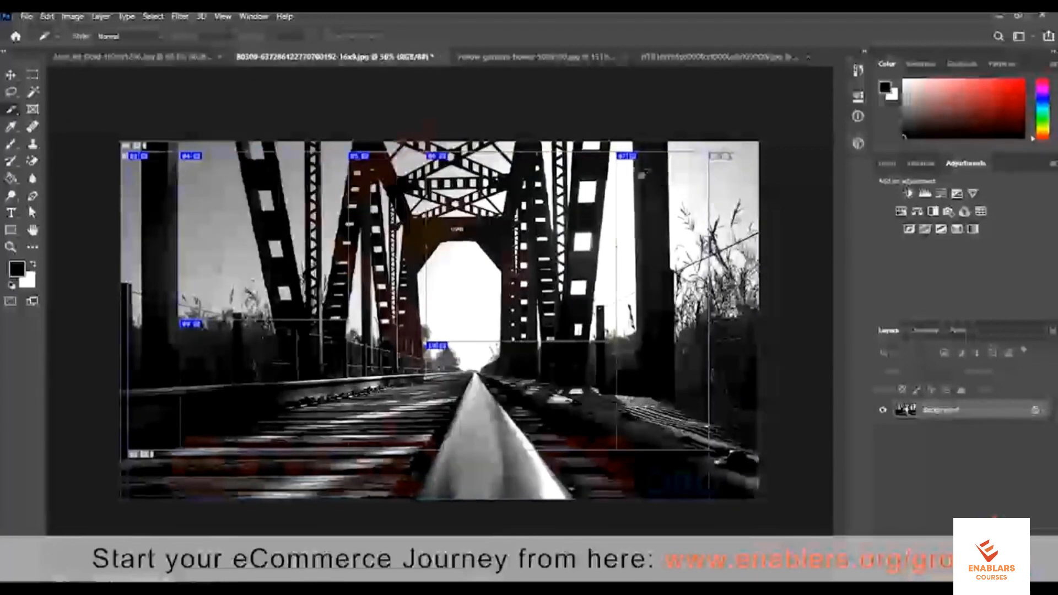
pyautogui.moveTo(633, 170); pyautogui.dragTo(690, 227)
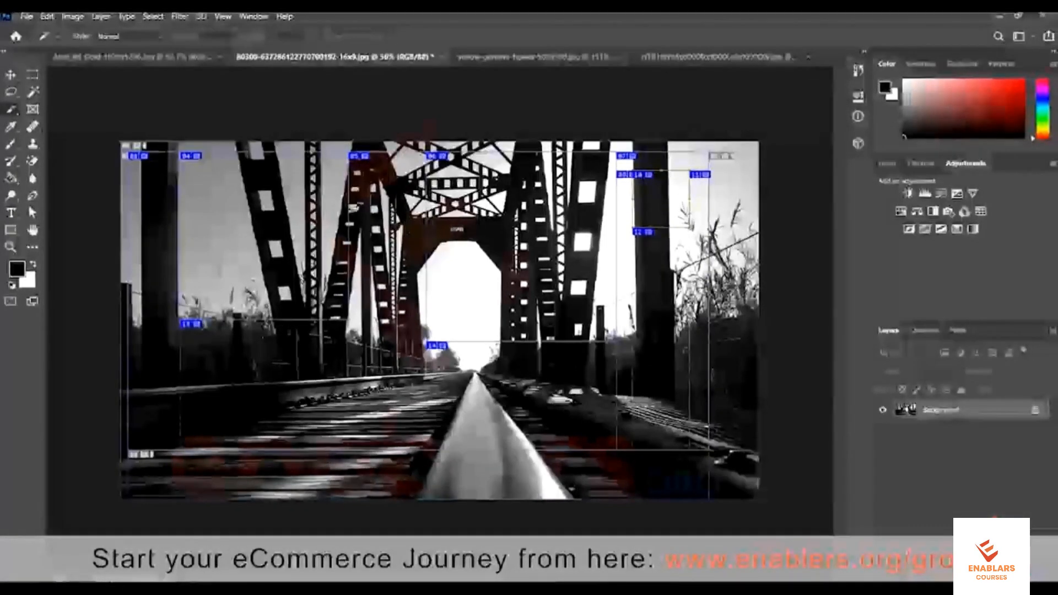
# Activate the Slice Select tool, open the options of the largest slice and close them without changes.
pyautogui.rightClick(11, 109)
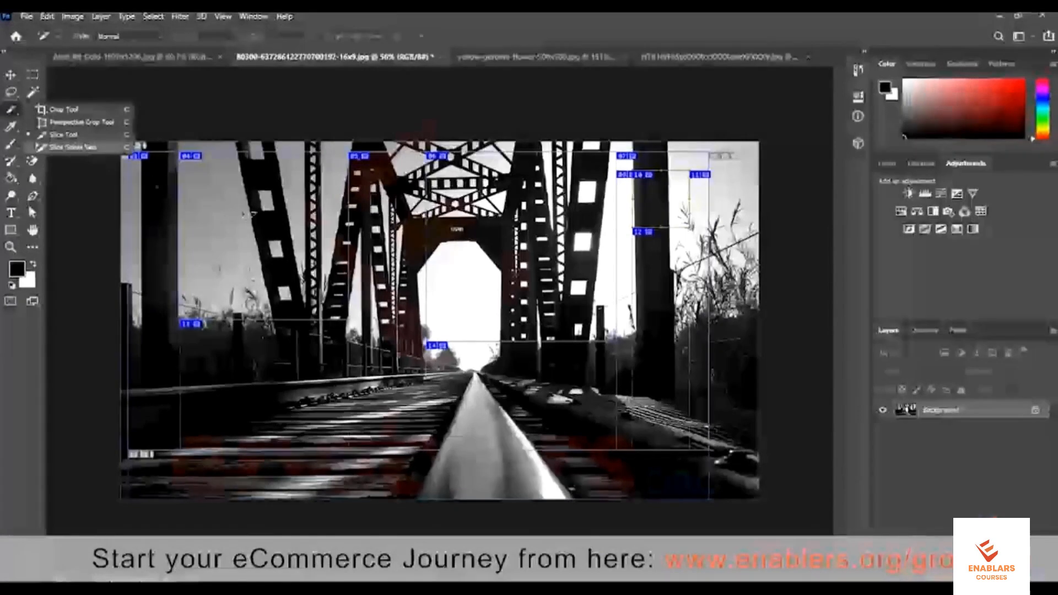
pyautogui.click(67, 145)
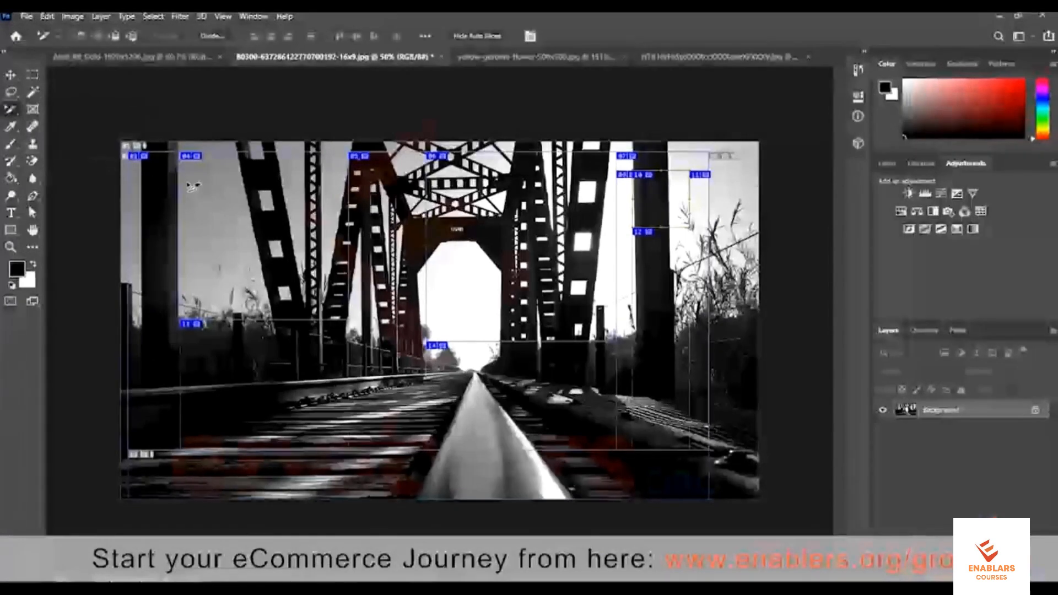
pyautogui.rightClick(11, 109)
pyautogui.click(73, 147)
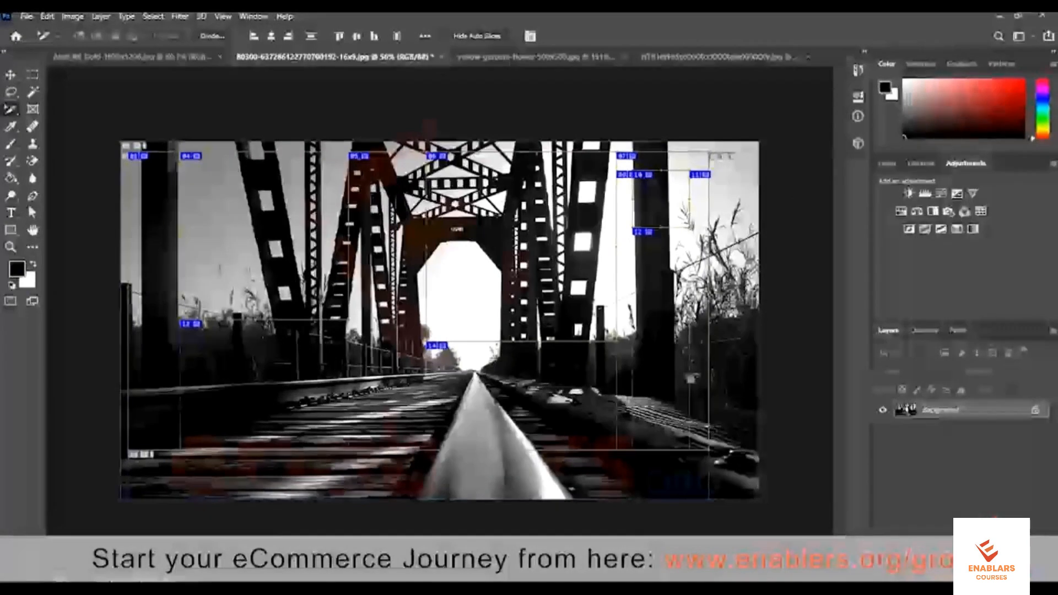
pyautogui.doubleClick(666, 364)
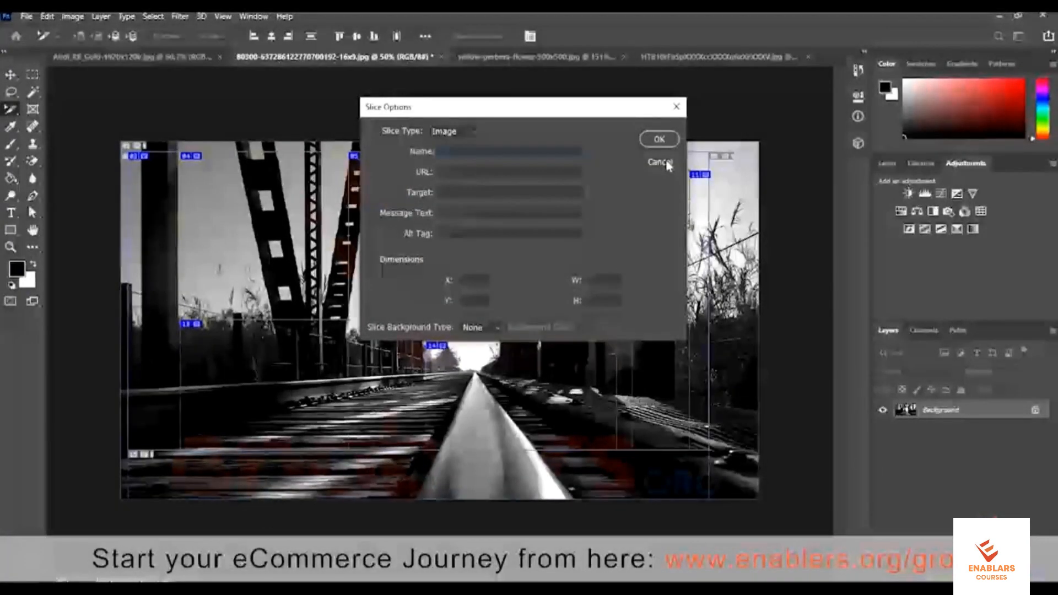
pyautogui.click(659, 162)
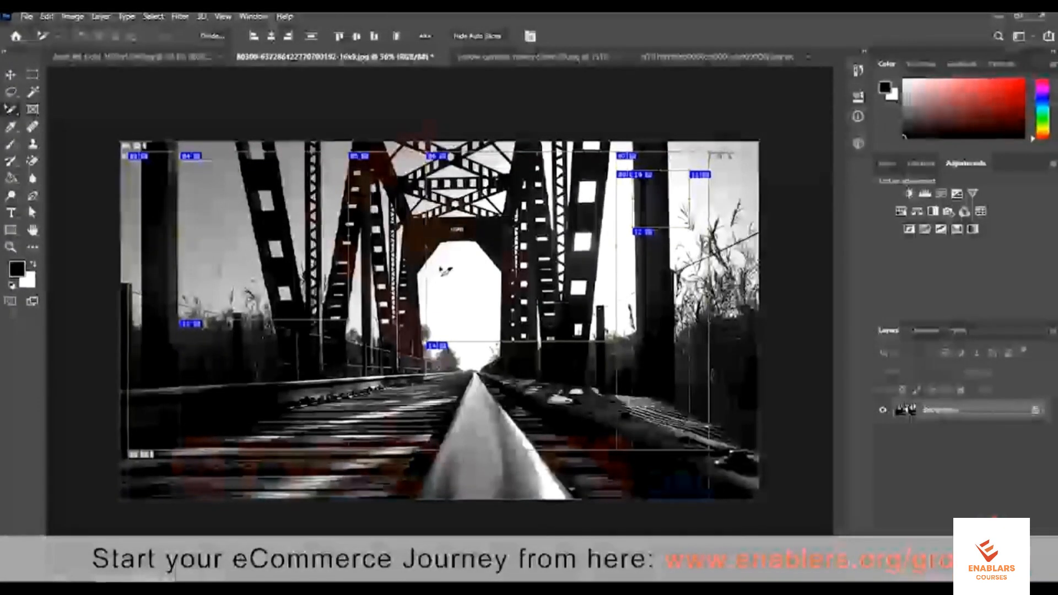
# Divide the selected slices evenly into 3 slices down and 4 slices across.
pyautogui.rightClick(382, 250)
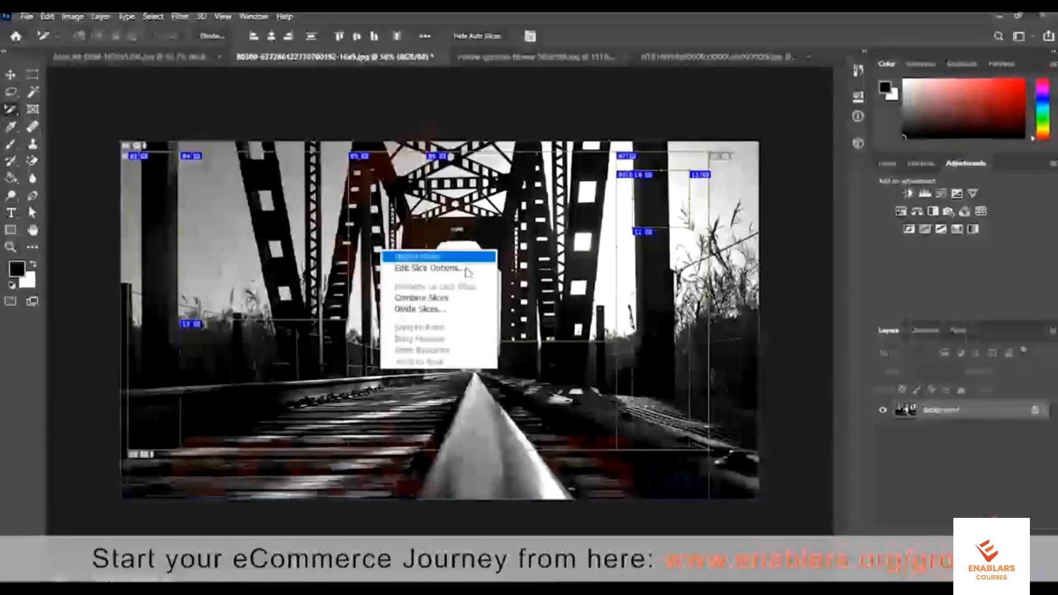
pyautogui.click(462, 316)
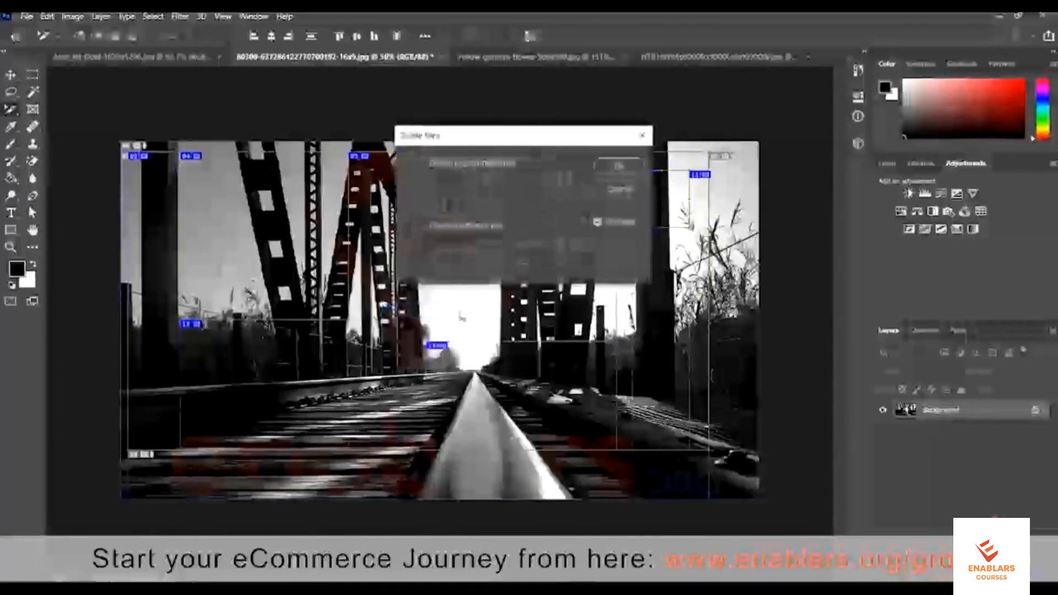
pyautogui.click(424, 163)
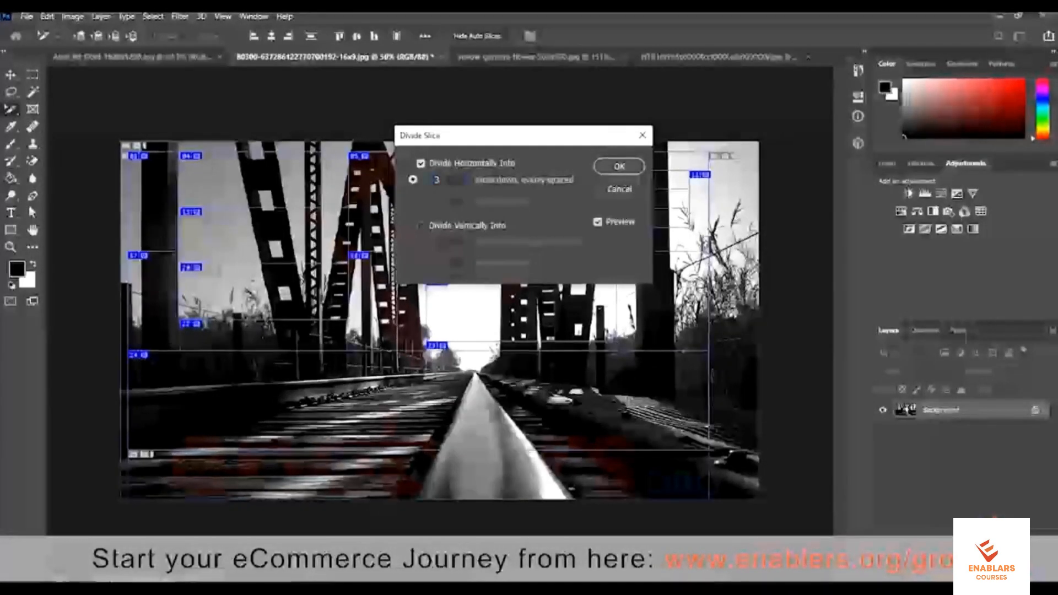
pyautogui.write('24')
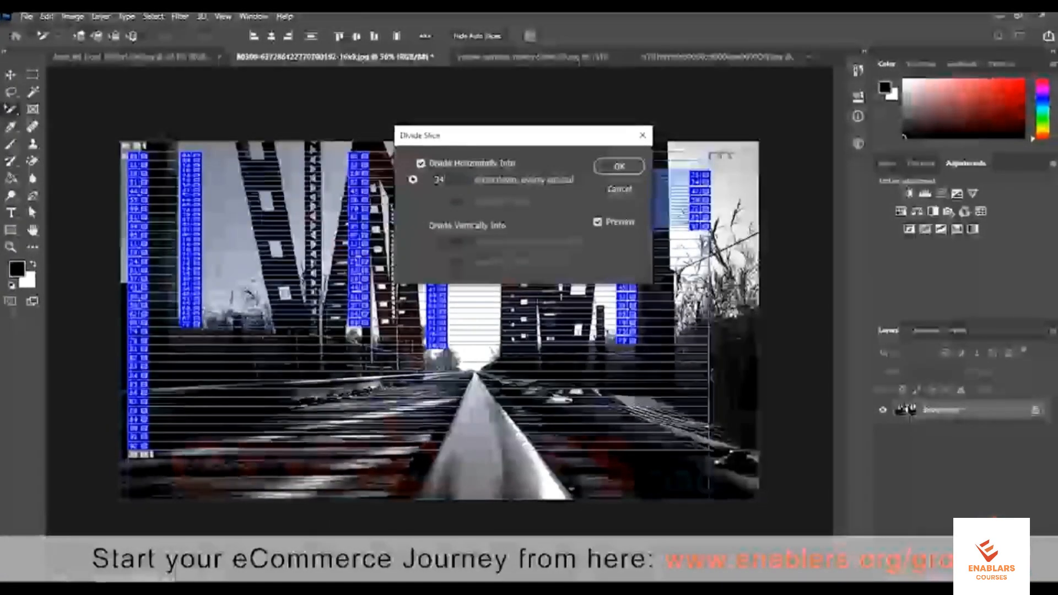
pyautogui.press('BackSpace')
pyautogui.press('BackSpace')
pyautogui.write('3')
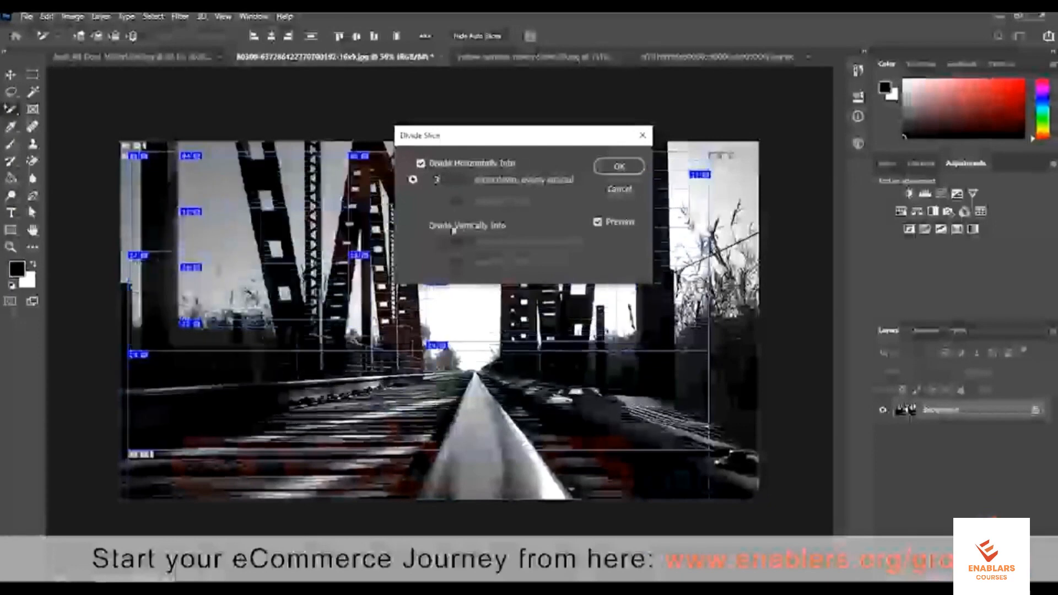
pyautogui.click(421, 226)
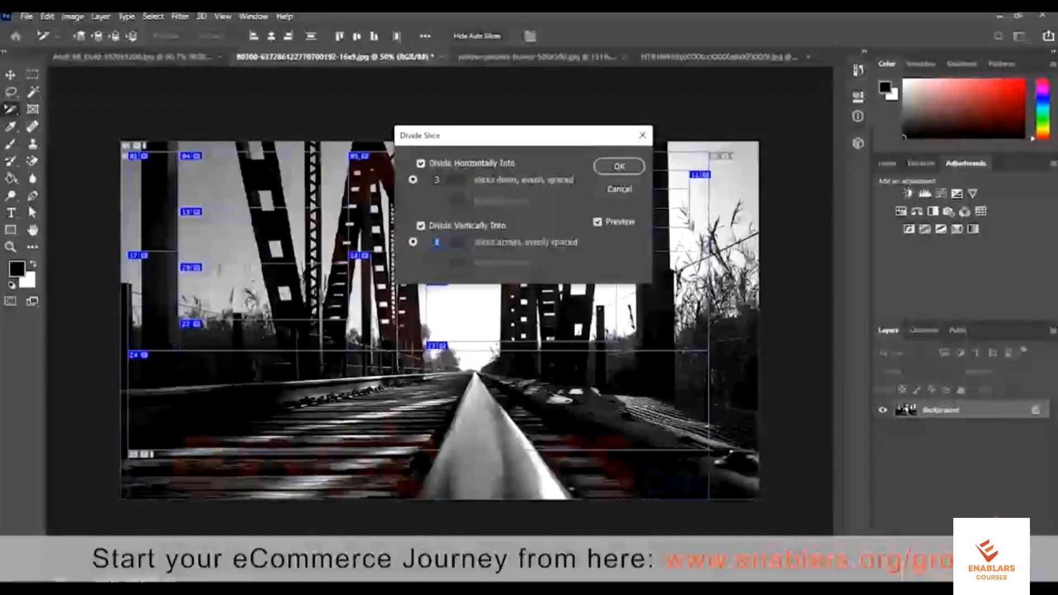
pyautogui.write('4')
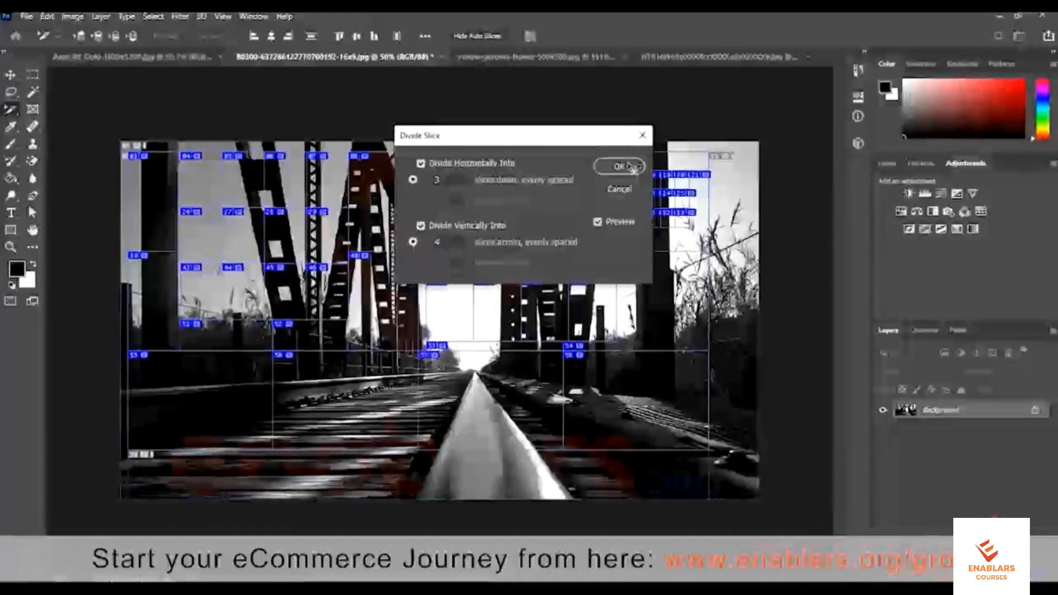
pyautogui.press('Return')
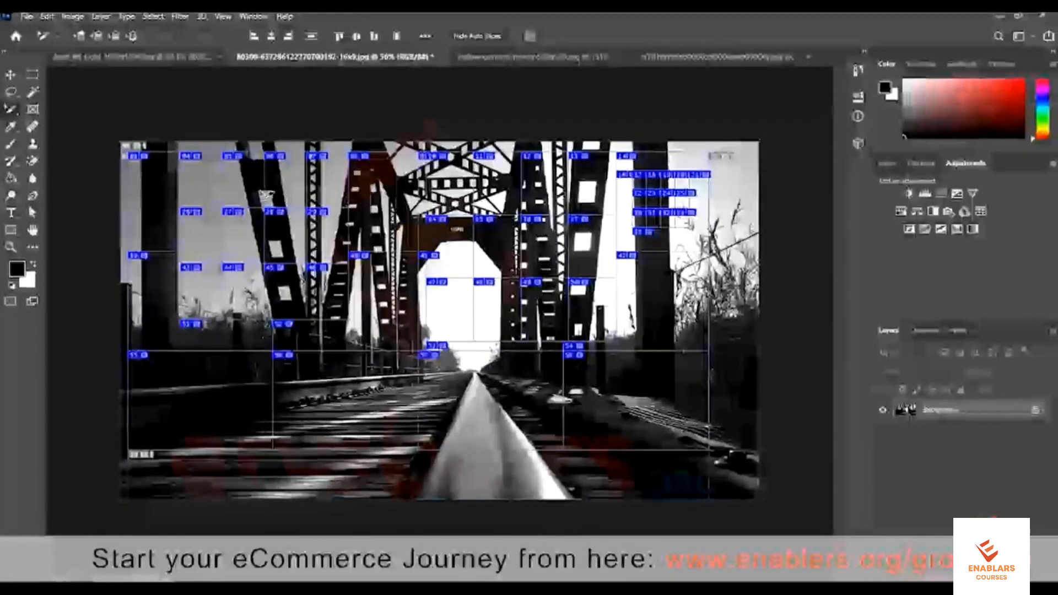
# Open the sliced bridge image in Save for Web (Legacy) for export.
pyautogui.click(366, 246)
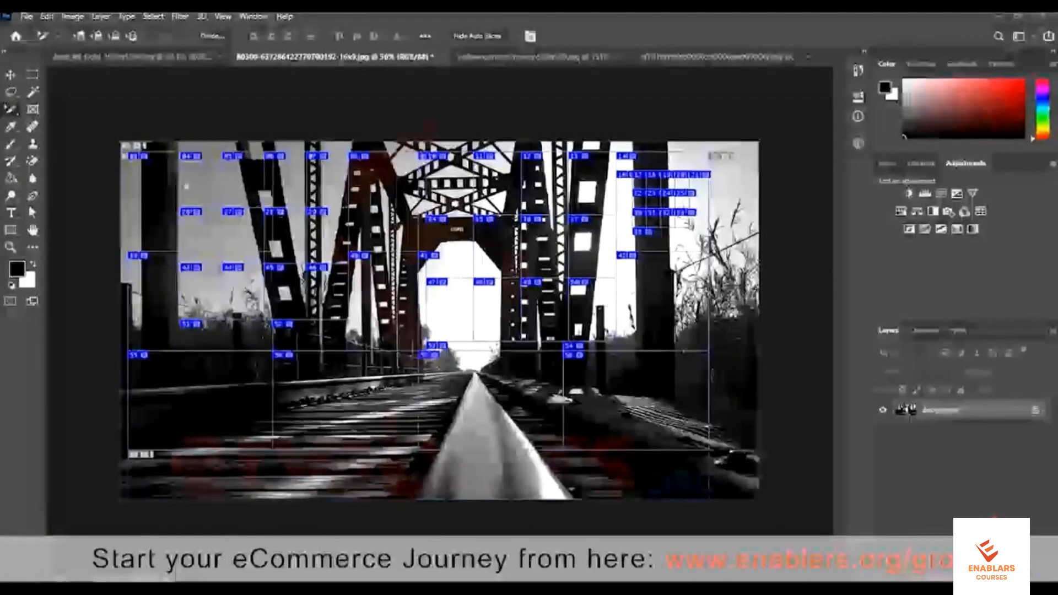
pyautogui.click(28, 17)
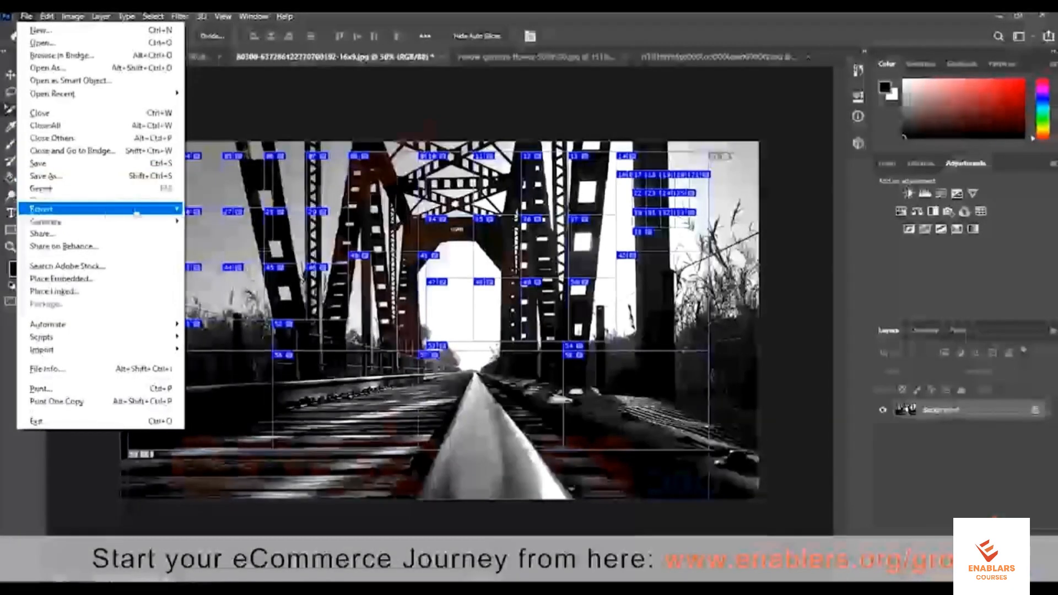
pyautogui.moveTo(106, 211)
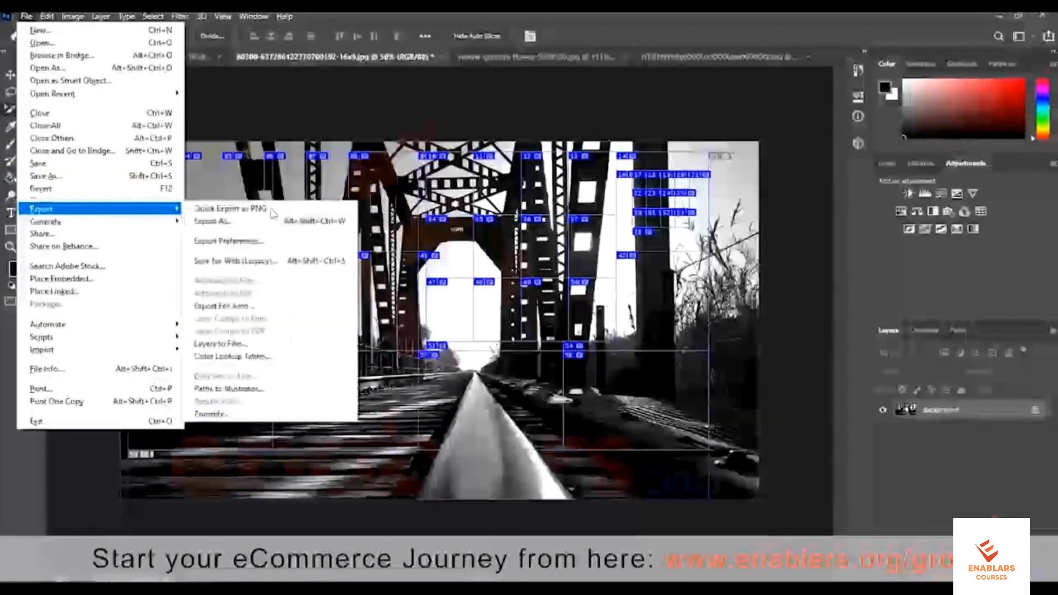
pyautogui.click(266, 262)
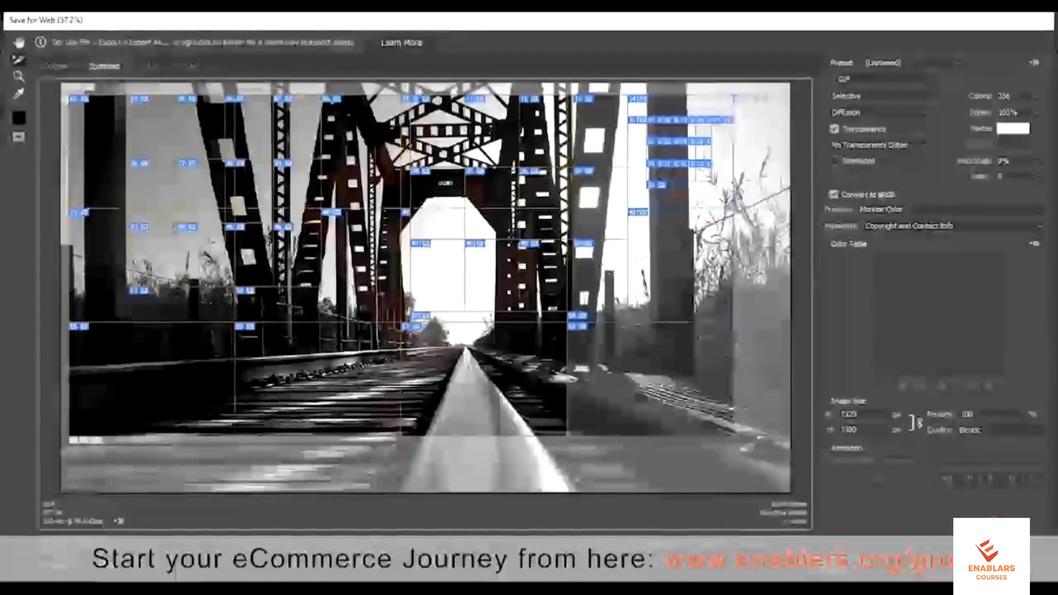
# Save the selected slices as Images Only with the default settings in the Saved Pictures folder.
pyautogui.click(834, 571)
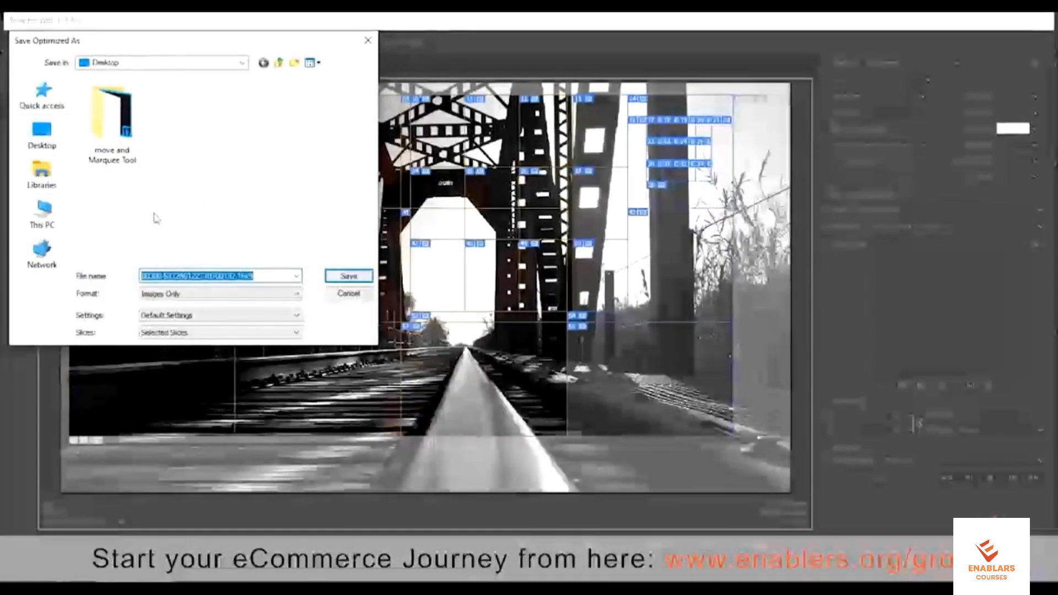
pyautogui.click(41, 220)
pyautogui.scroll(-5, 146, 218)
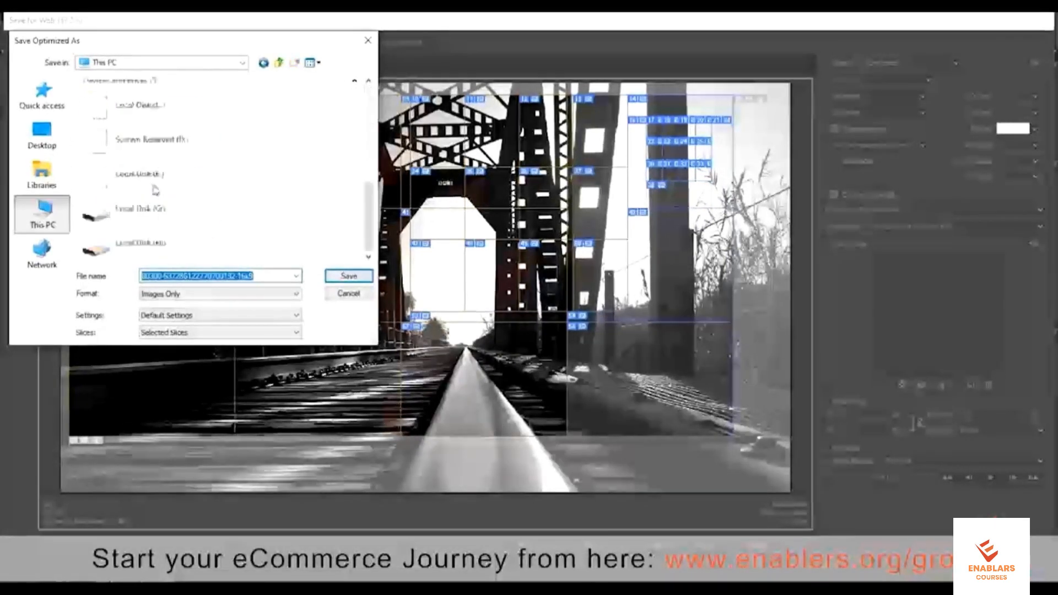
pyautogui.scroll(4, 166, 188)
pyautogui.doubleClick(165, 199)
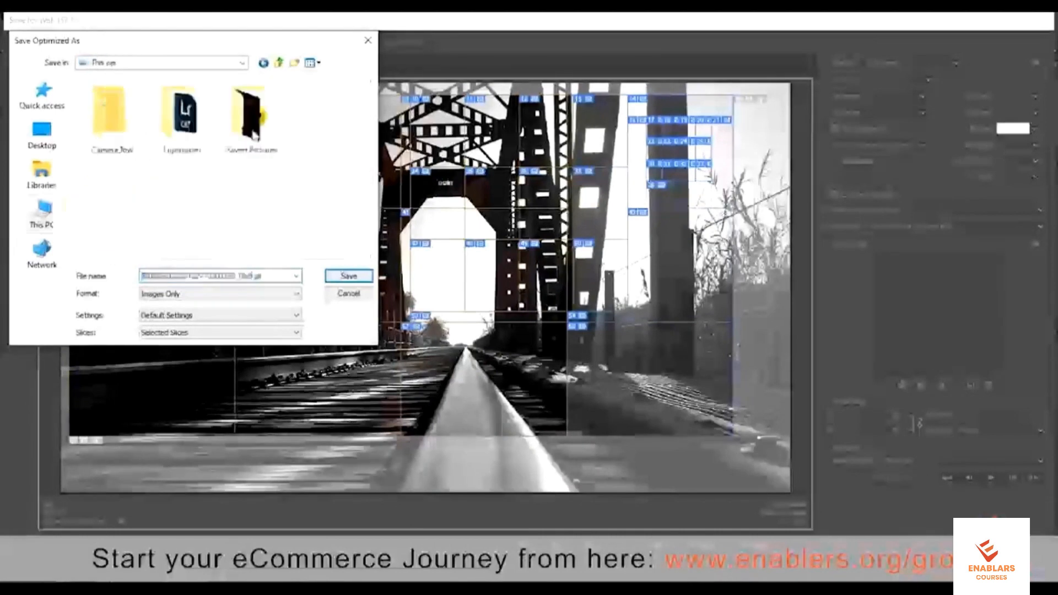
pyautogui.doubleClick(252, 132)
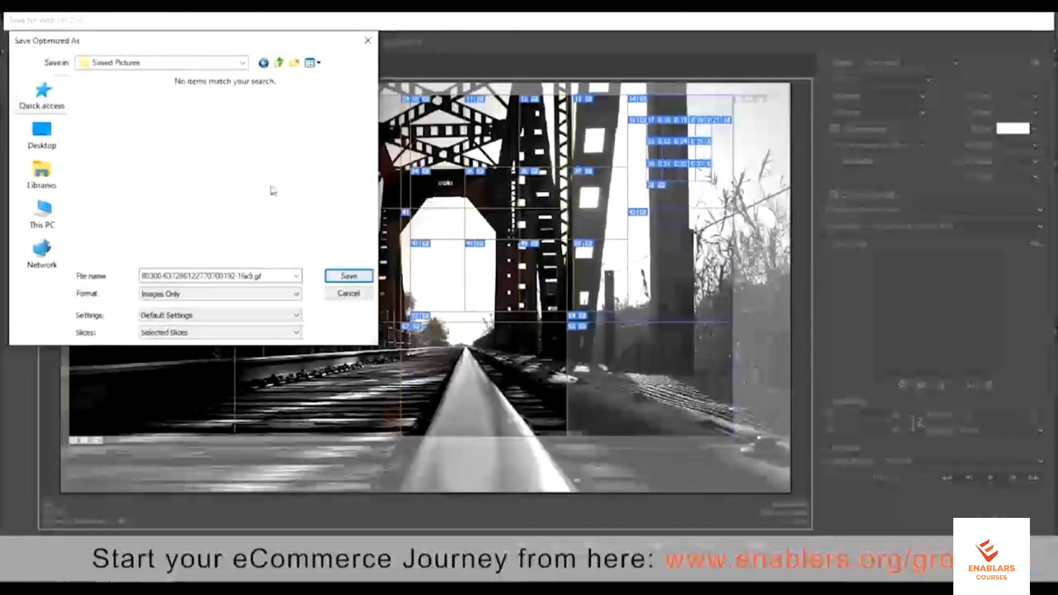
pyautogui.click(336, 274)
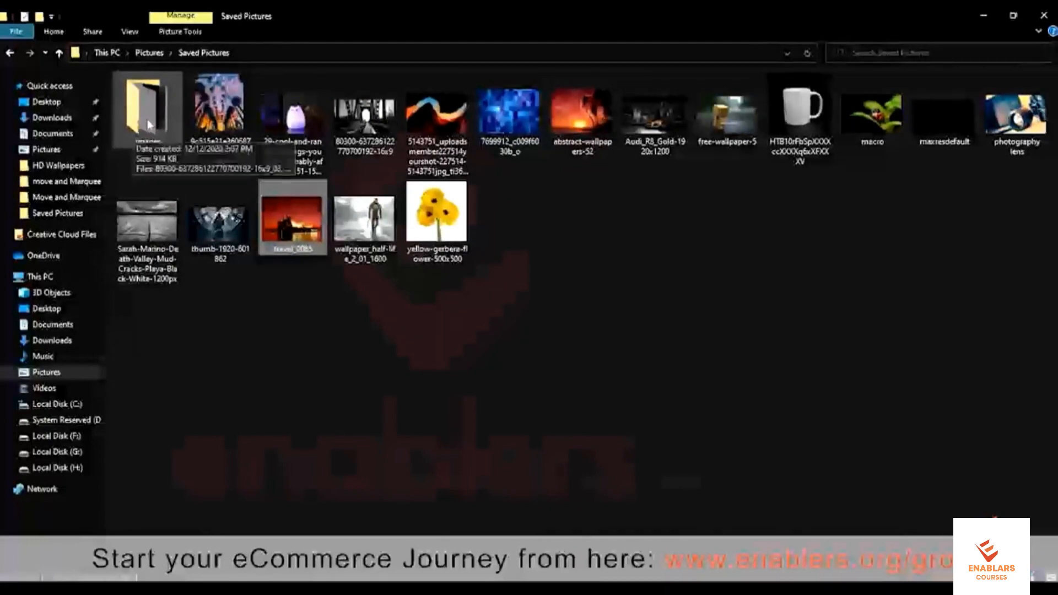
# Examine the exported slice files in the images folder within Saved Pictures, and return to Photoshop.
pyautogui.doubleClick(148, 124)
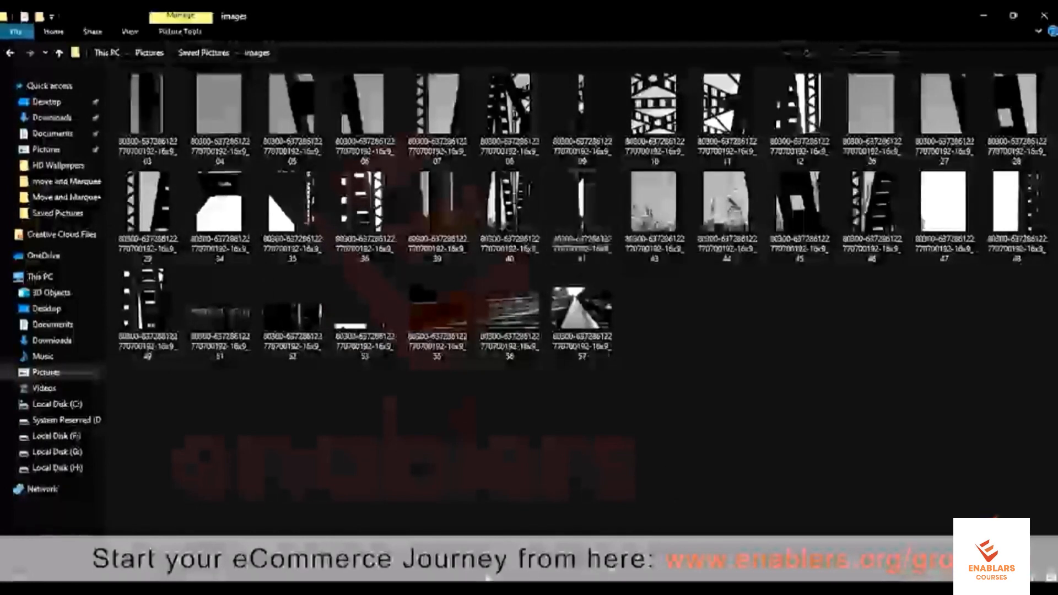
pyautogui.click(424, 573)
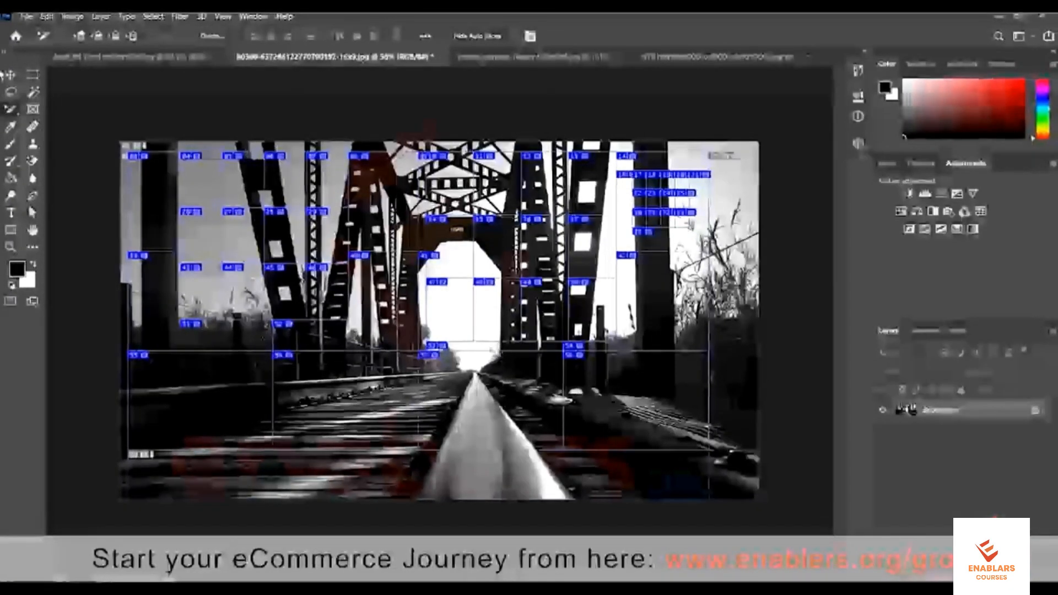
pyautogui.click(9, 77)
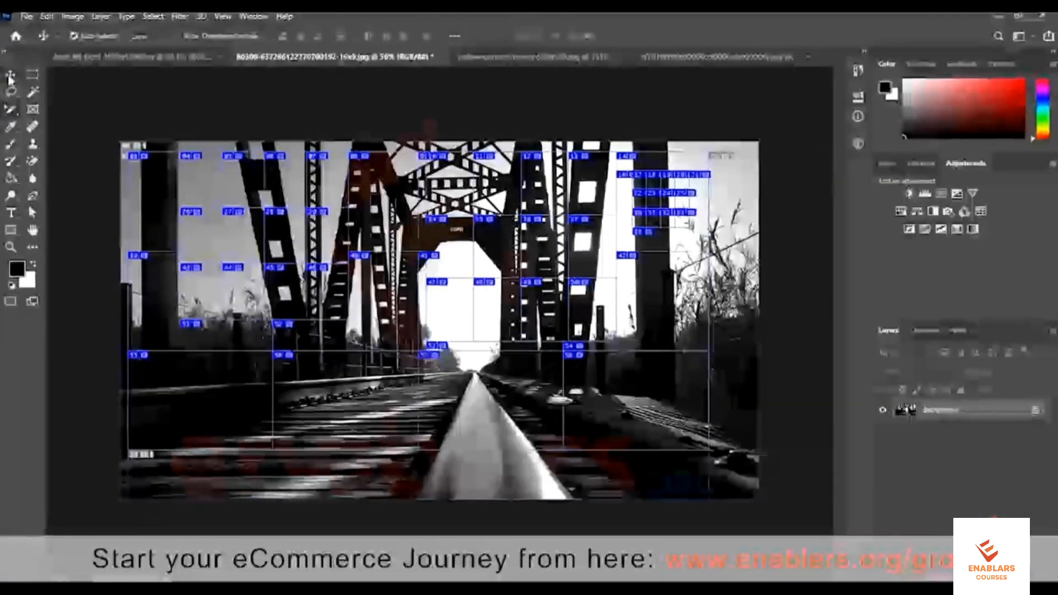
pyautogui.click(10, 109)
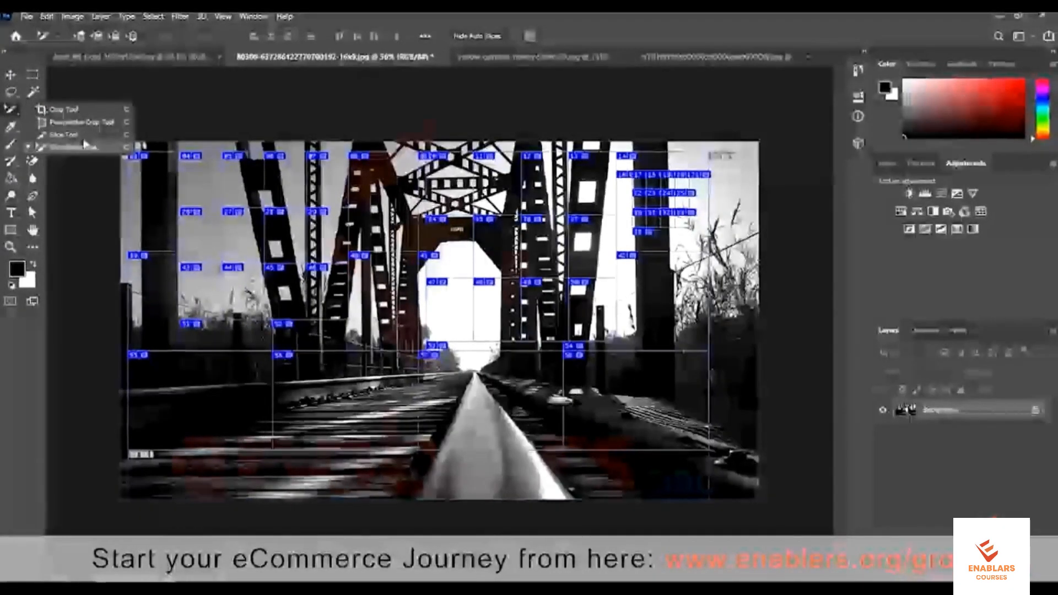
pyautogui.click(11, 106)
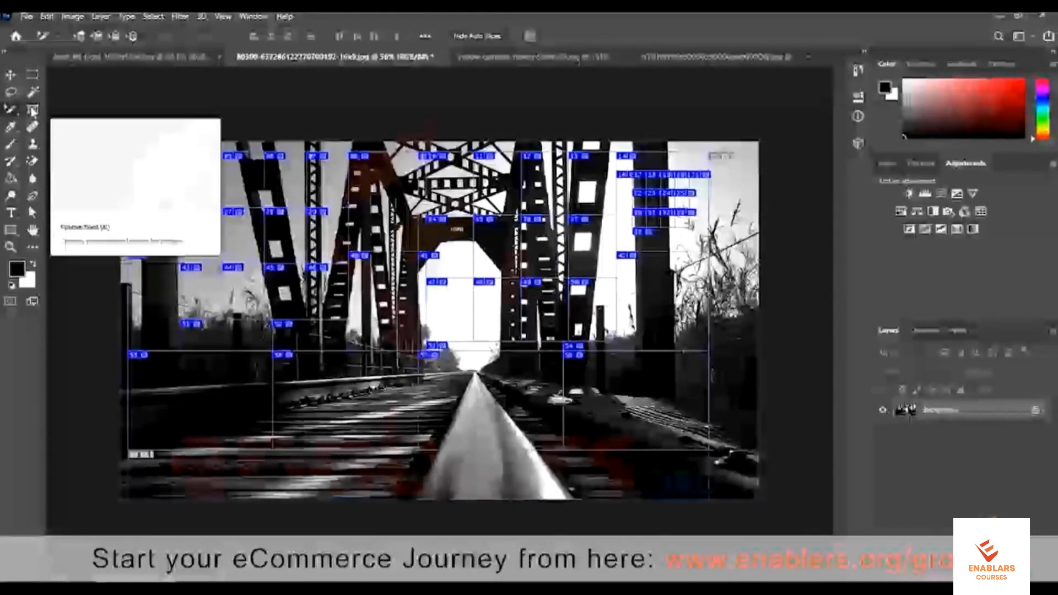
# Create a blank white 1920 x 1080 px document and fit it to the window with the Frame tool active.
pyautogui.rightClick(836, 54)
pyautogui.click(885, 126)
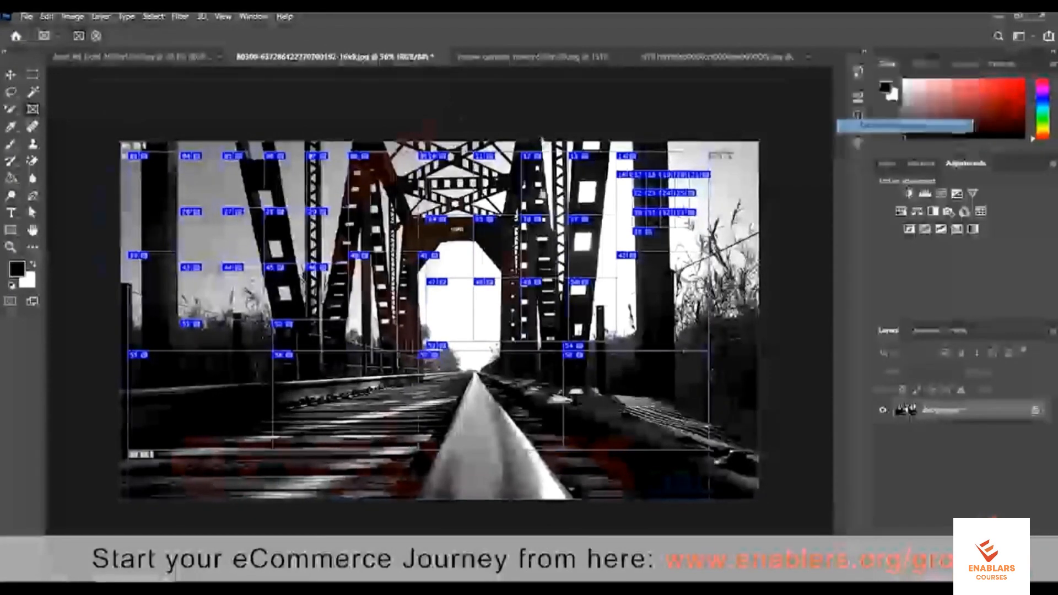
pyautogui.press('Return')
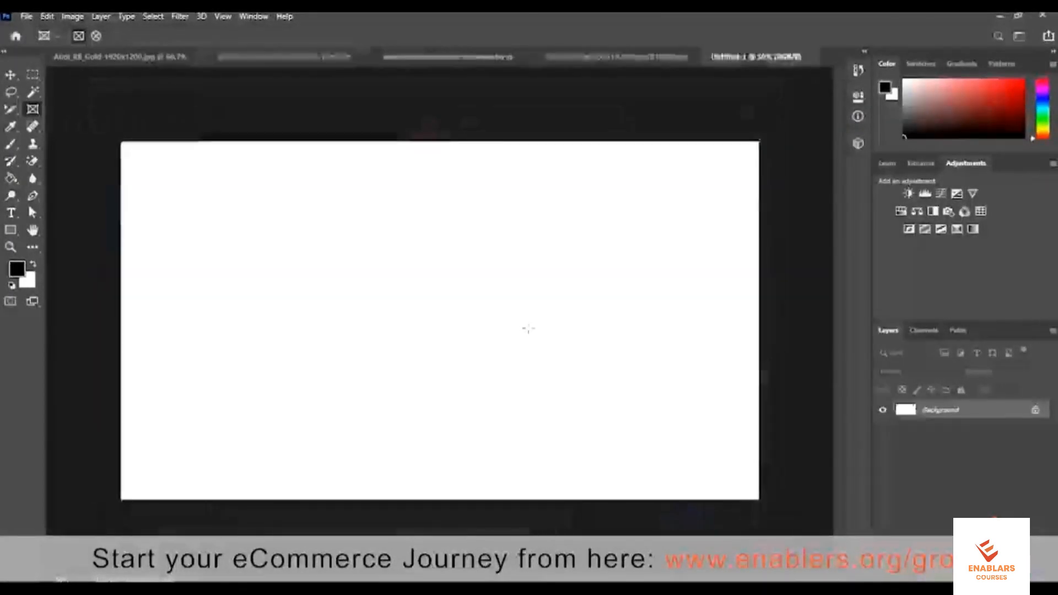
pyautogui.hotkey('ctrl', '0')
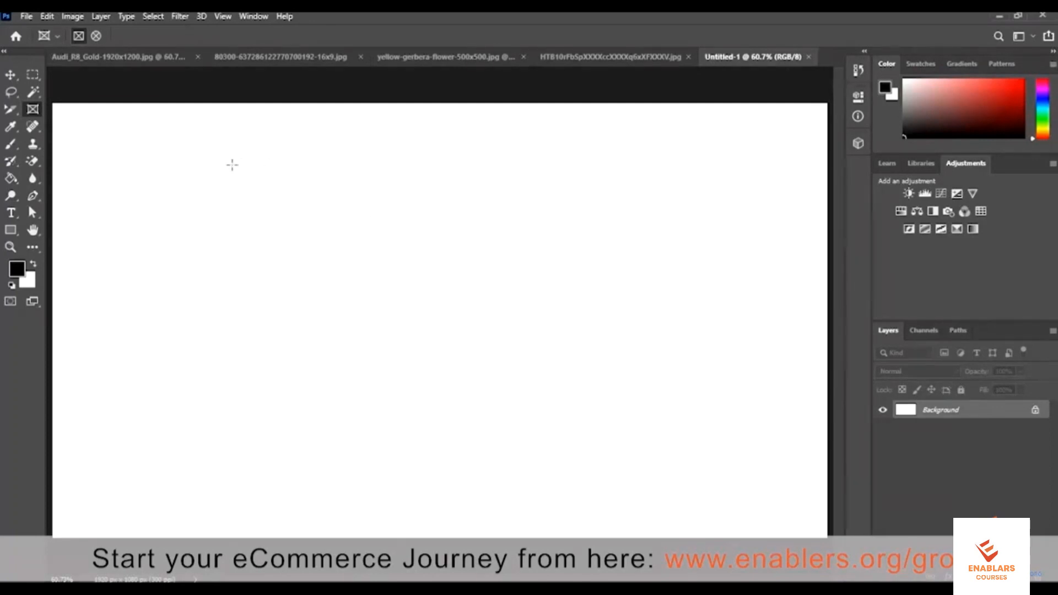
# Draw a tall rectangular frame on the canvas and place the macro image from Saved Pictures inside it.
pyautogui.moveTo(232, 165); pyautogui.dragTo(451, 428)
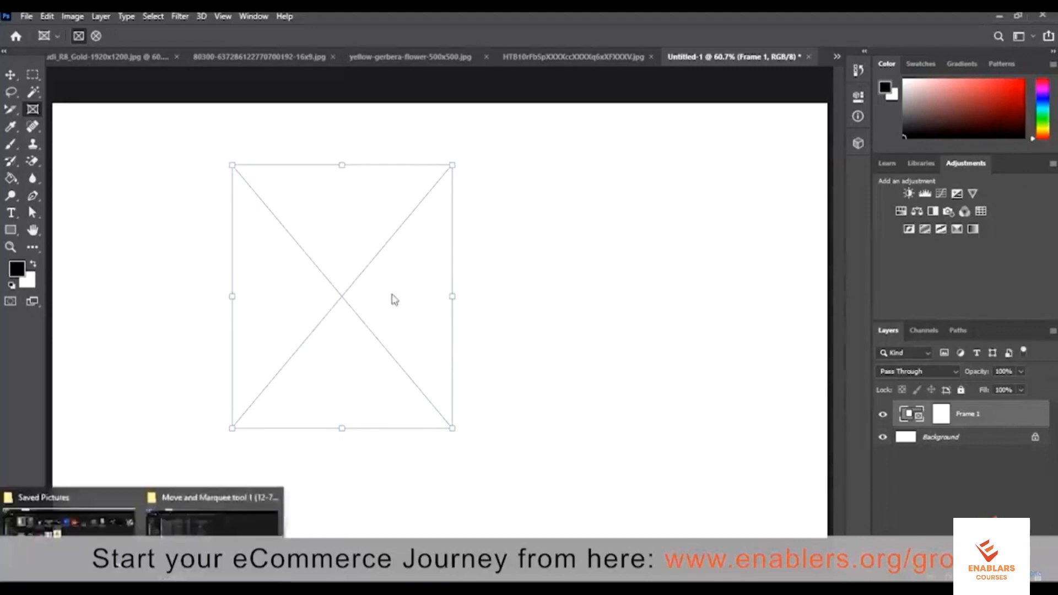
pyautogui.hotkey('alt', 'Tab')
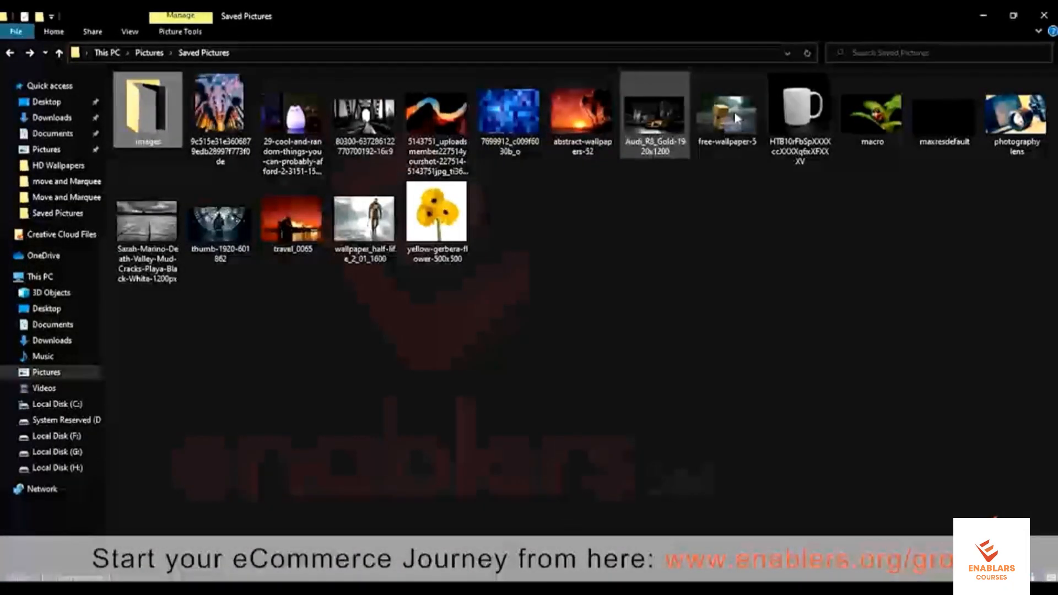
pyautogui.moveTo(873, 117); pyautogui.dragTo(320, 284)
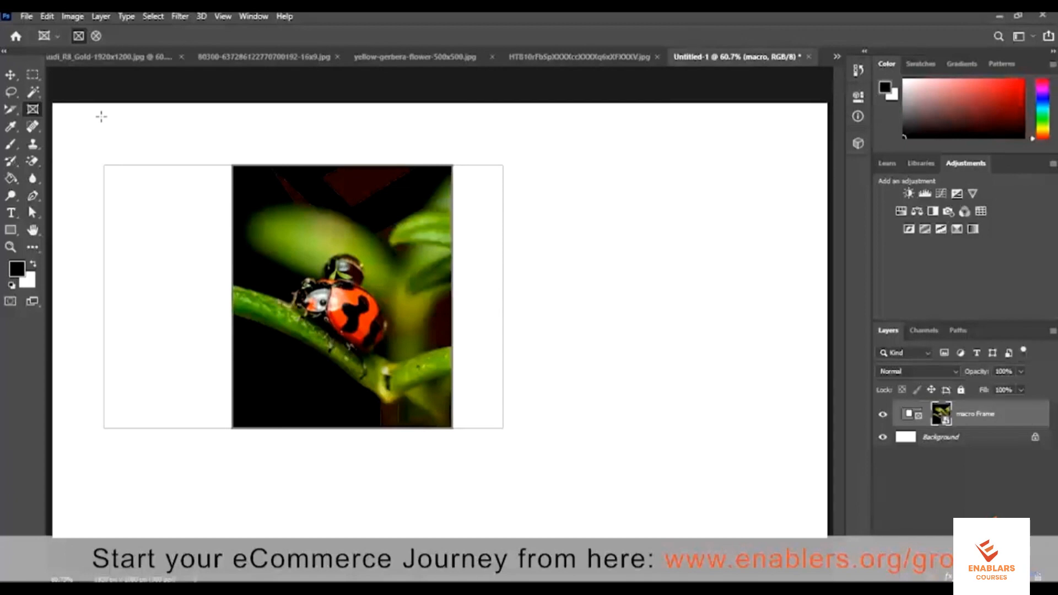
# Reposition the framed macro image around the canvas with the Move tool, leaving it left of centre.
pyautogui.click(9, 76)
pyautogui.click(612, 221)
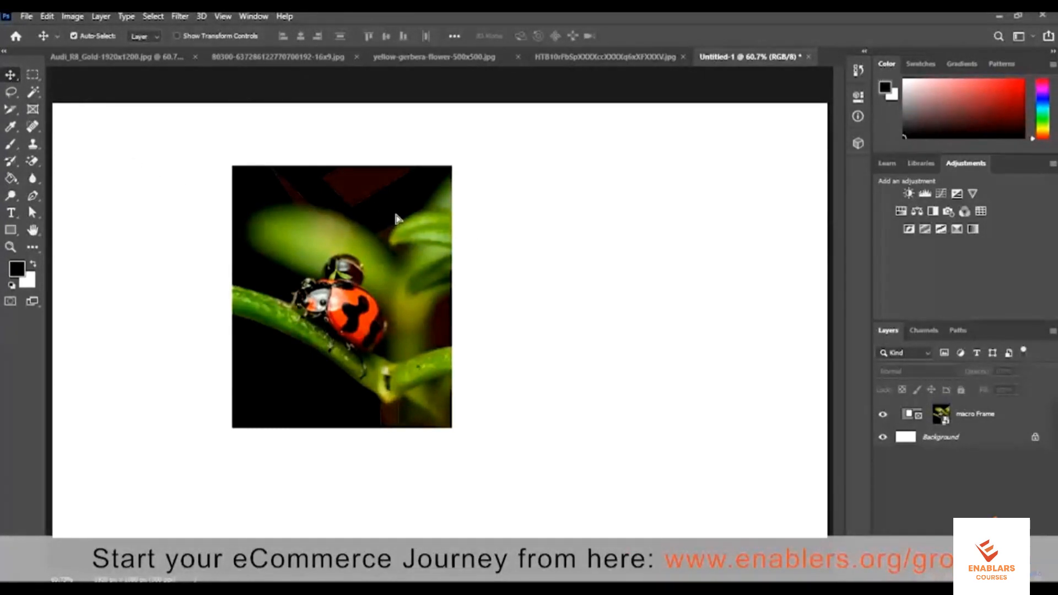
pyautogui.moveTo(381, 183); pyautogui.dragTo(437, 229)
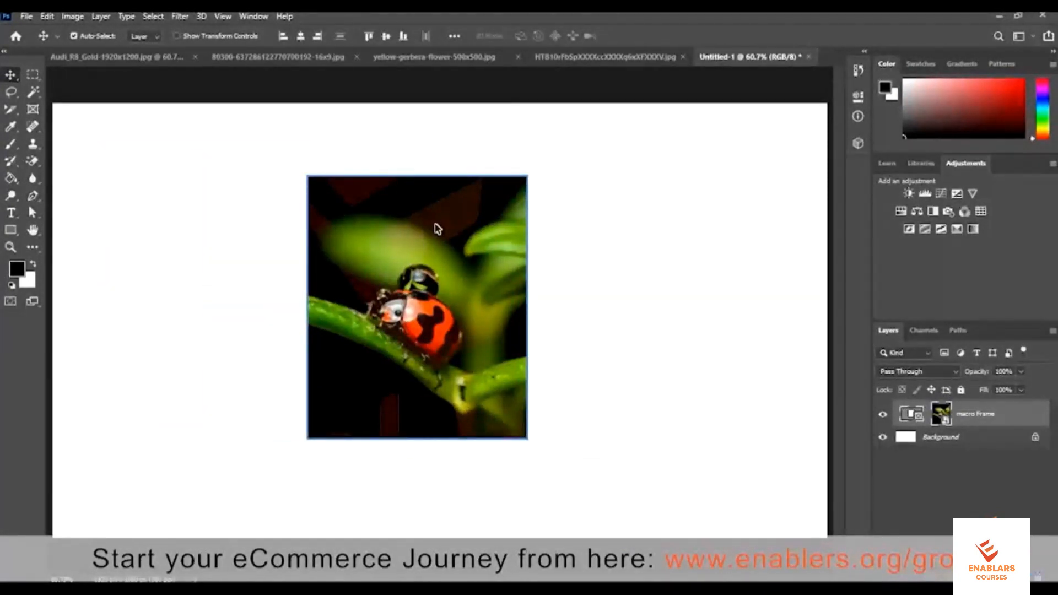
pyautogui.moveTo(493, 227); pyautogui.dragTo(213, 199)
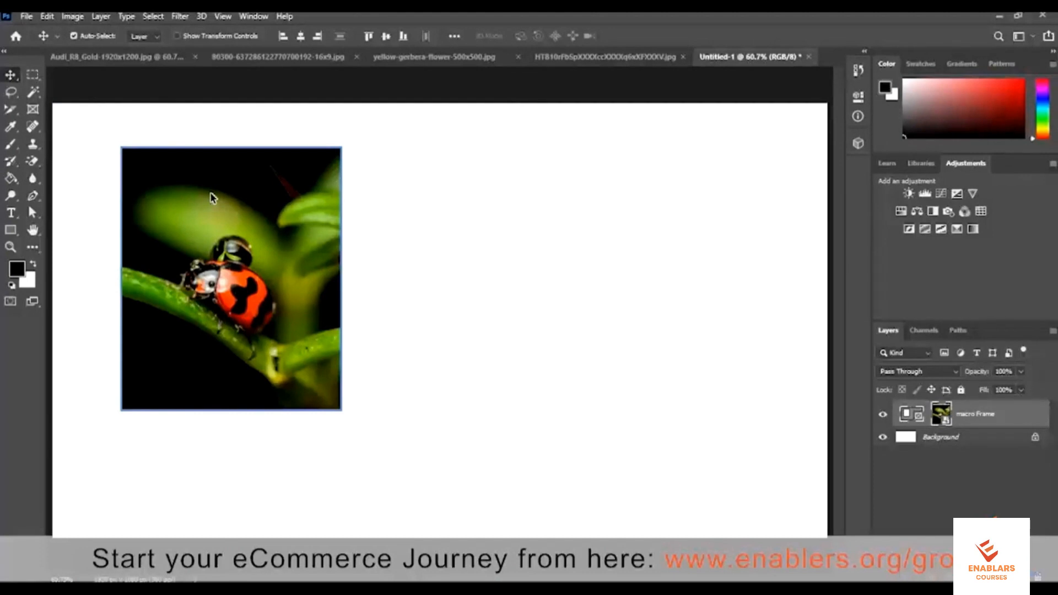
pyautogui.moveTo(366, 229); pyautogui.dragTo(388, 198)
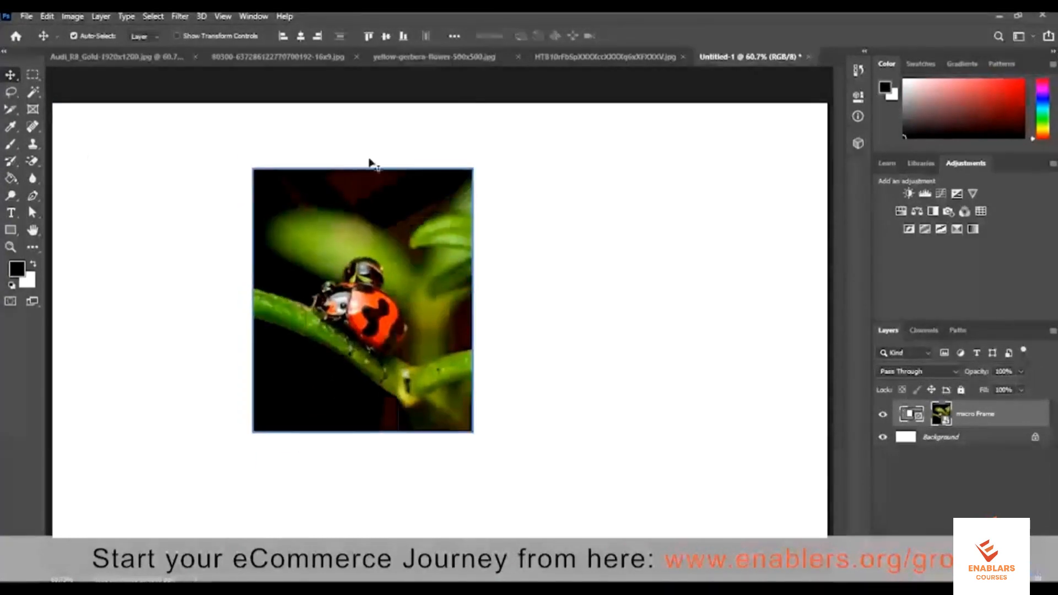
# Activate the Background Eraser Tool and bring up the yellow gerbera flower image.
pyautogui.click(34, 111)
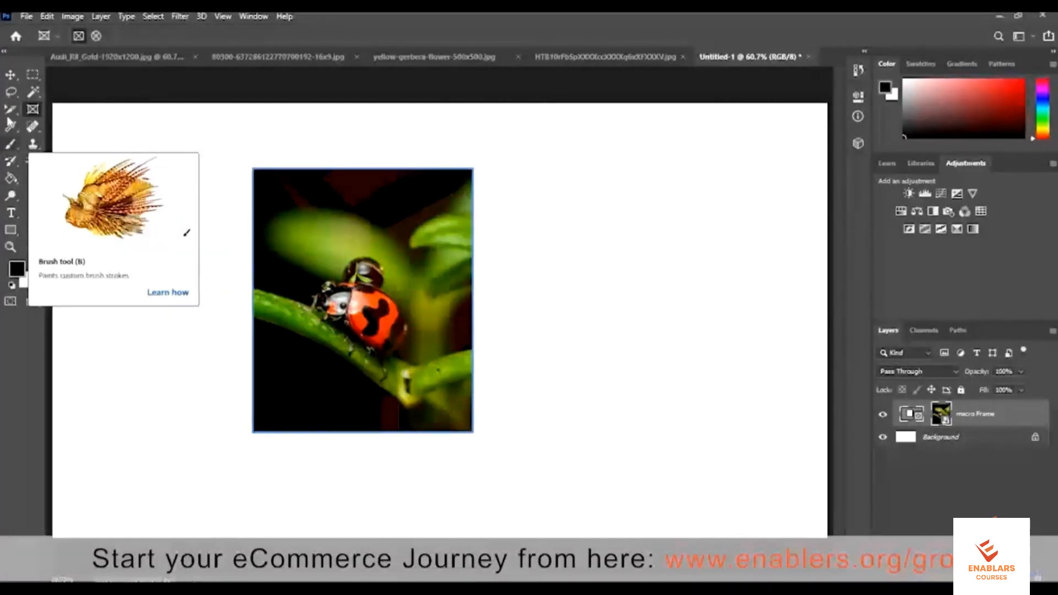
pyautogui.moveTo(32, 161); pyautogui.dragTo(98, 174)
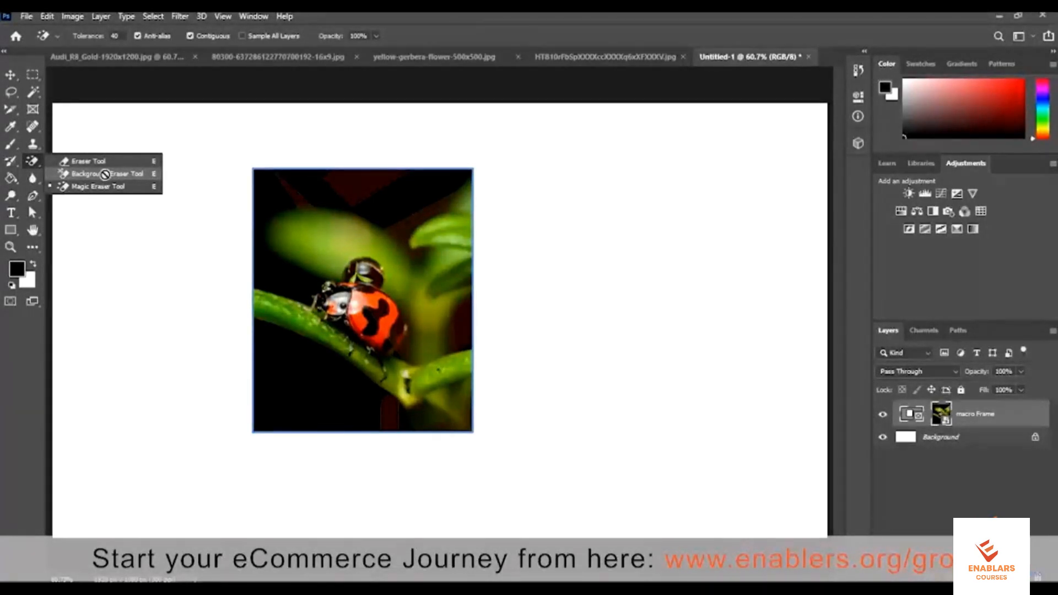
pyautogui.click(103, 175)
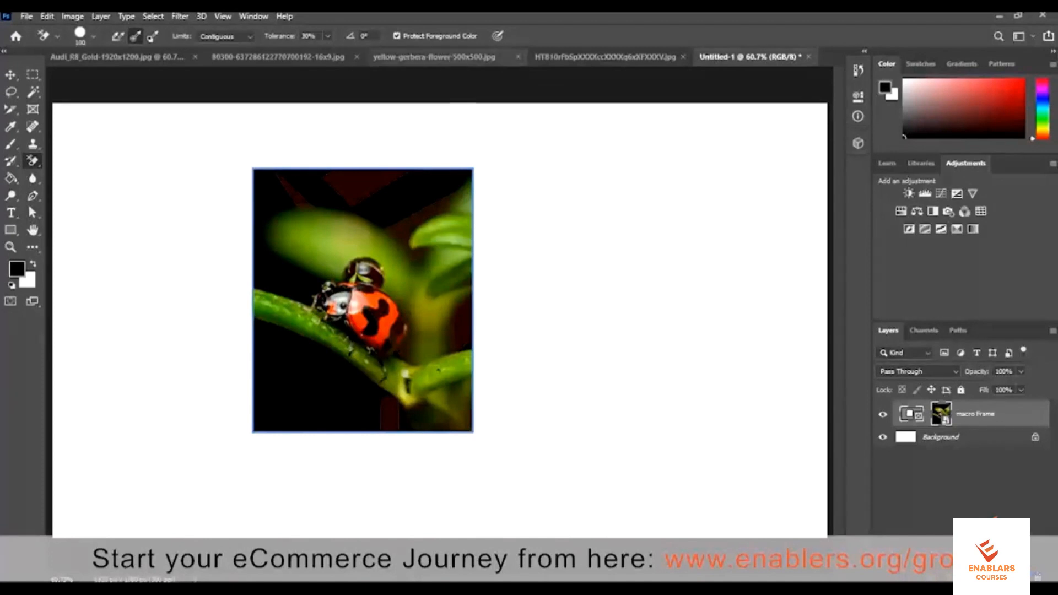
pyautogui.click(450, 58)
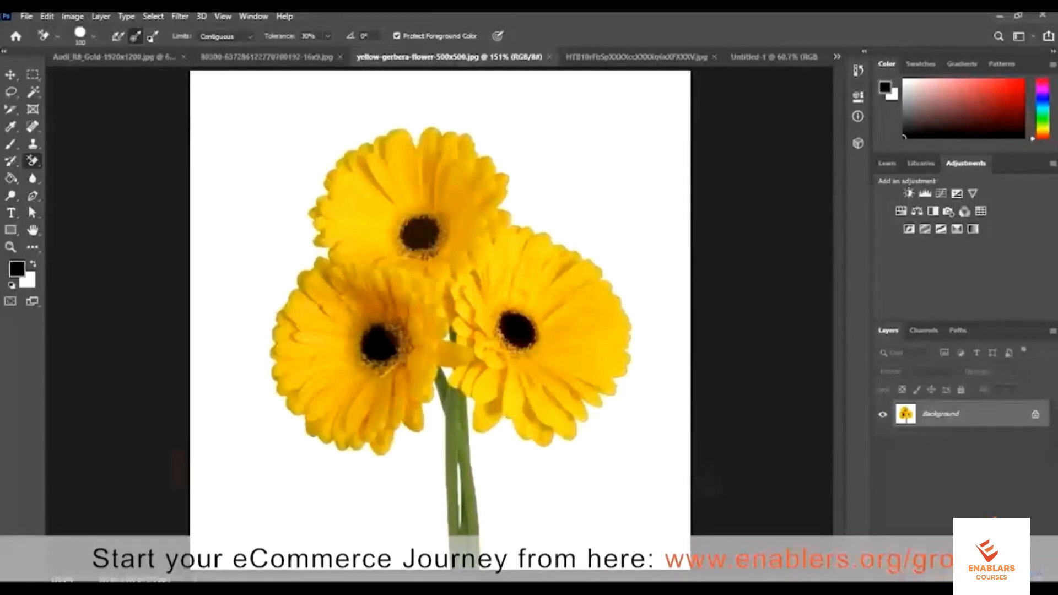
# Set the Background Eraser's brush size to 70.
pyautogui.press('[')
pyautogui.press('[')
pyautogui.press(']')
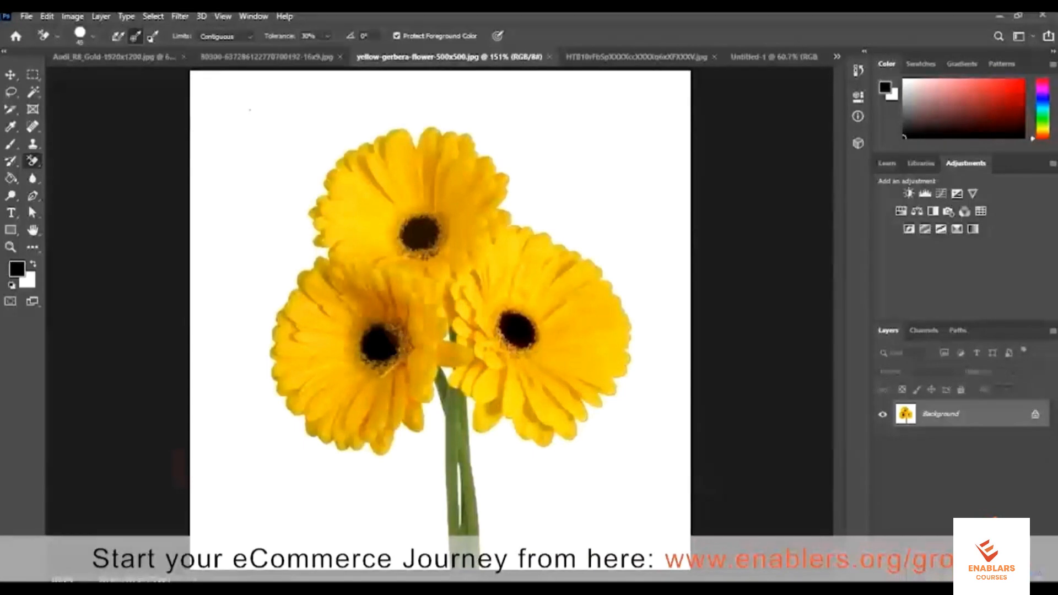
pyautogui.press(']')
pyautogui.press(']')
pyautogui.press(']')
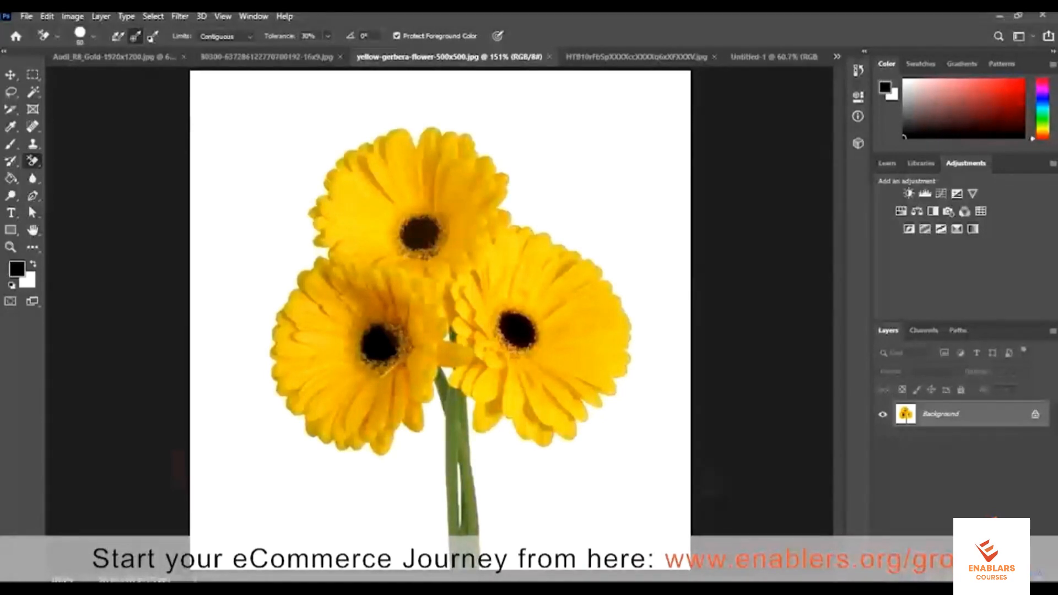
pyautogui.press(']')
pyautogui.press(']')
pyautogui.press(']')
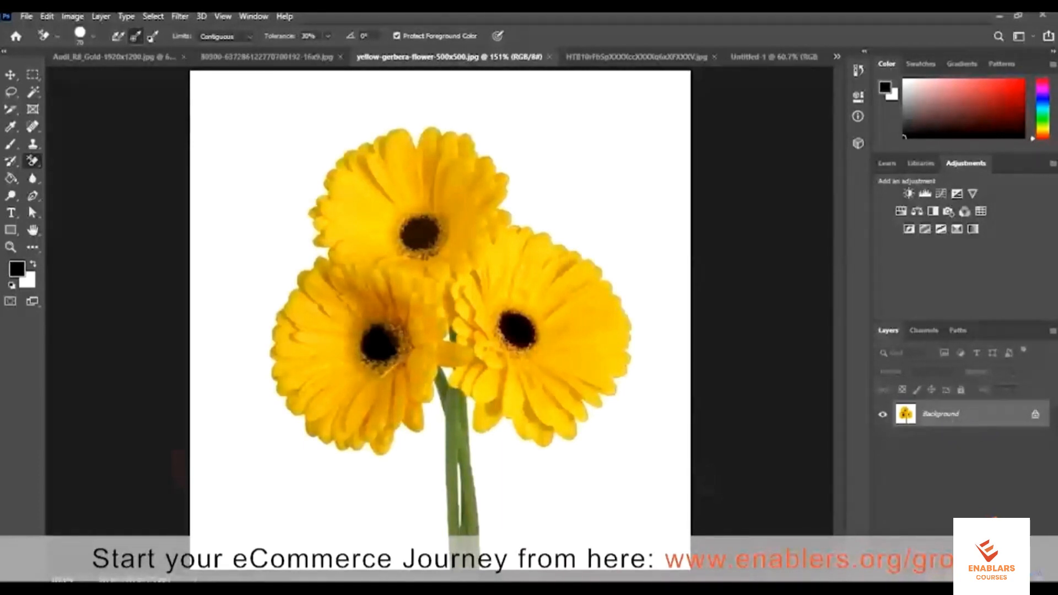
# Add an empty layer, convert the Background to a regular layer, and place the flower layer above the empty one.
pyautogui.hotkey('ctrl', 'shift', 'alt', 'n')
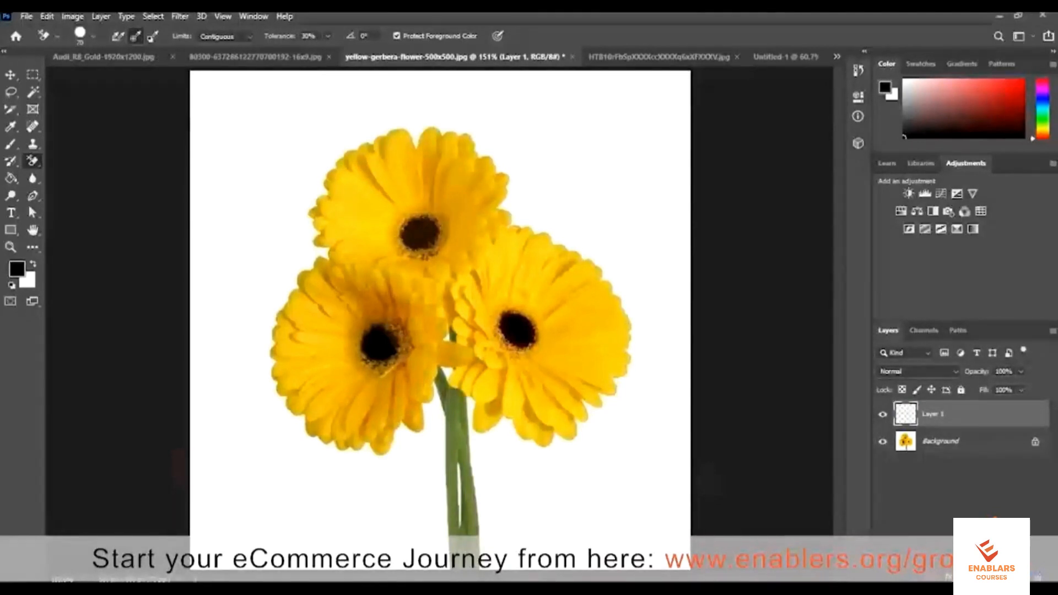
pyautogui.doubleClick(937, 441)
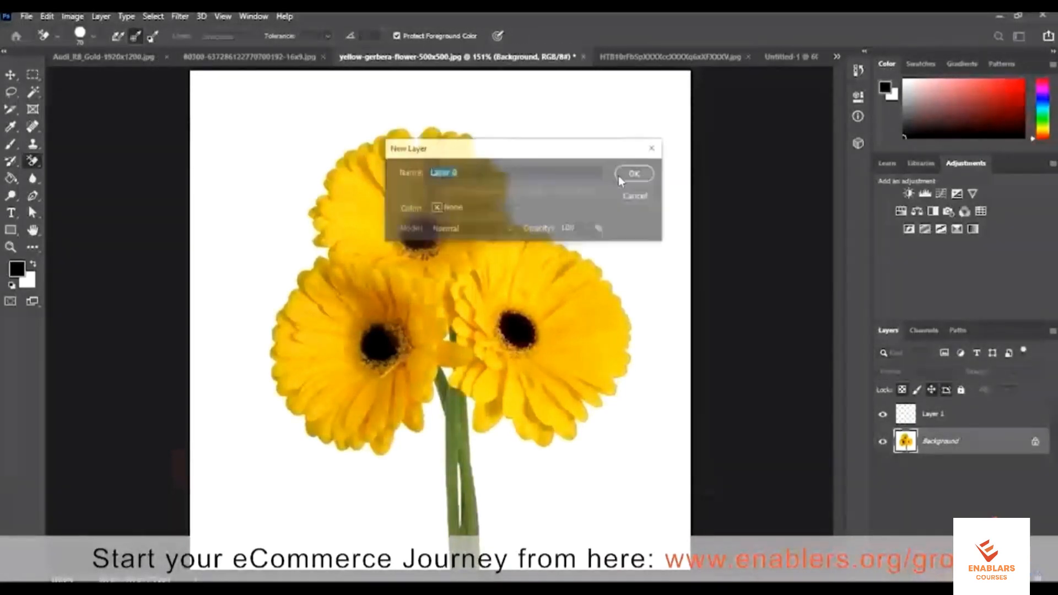
pyautogui.press('Return')
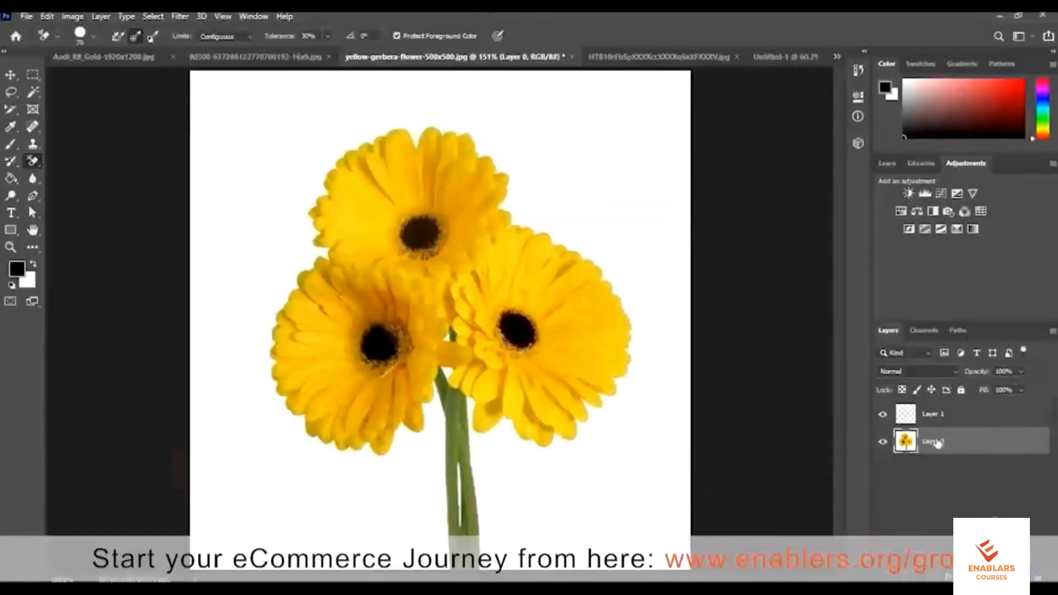
pyautogui.moveTo(939, 429); pyautogui.dragTo(943, 405)
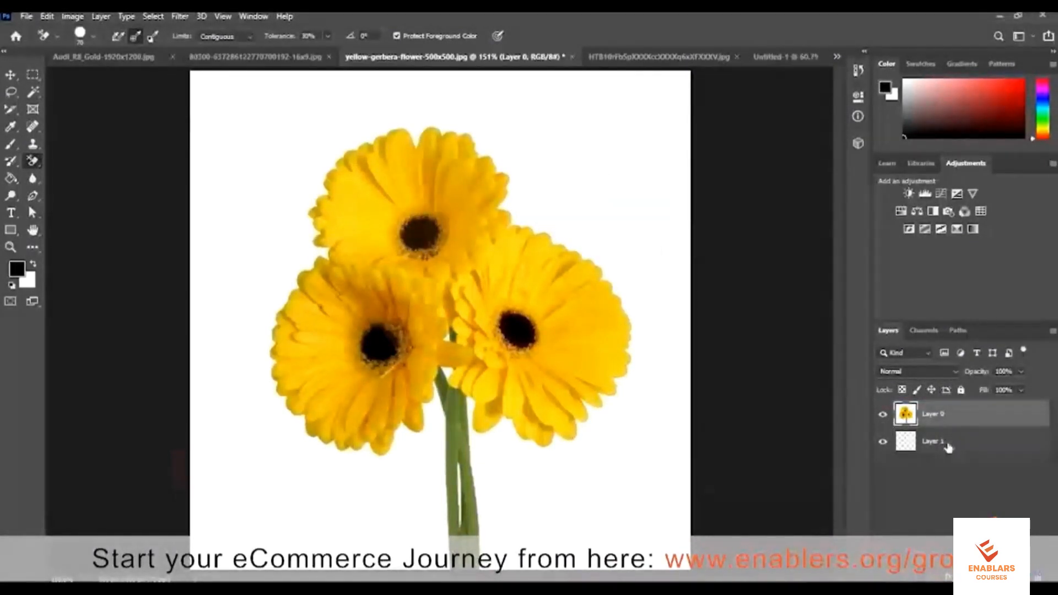
# Set the foreground colour to green #10a117 and fill Layer 1 with it using the Paint Bucket.
pyautogui.click(947, 447)
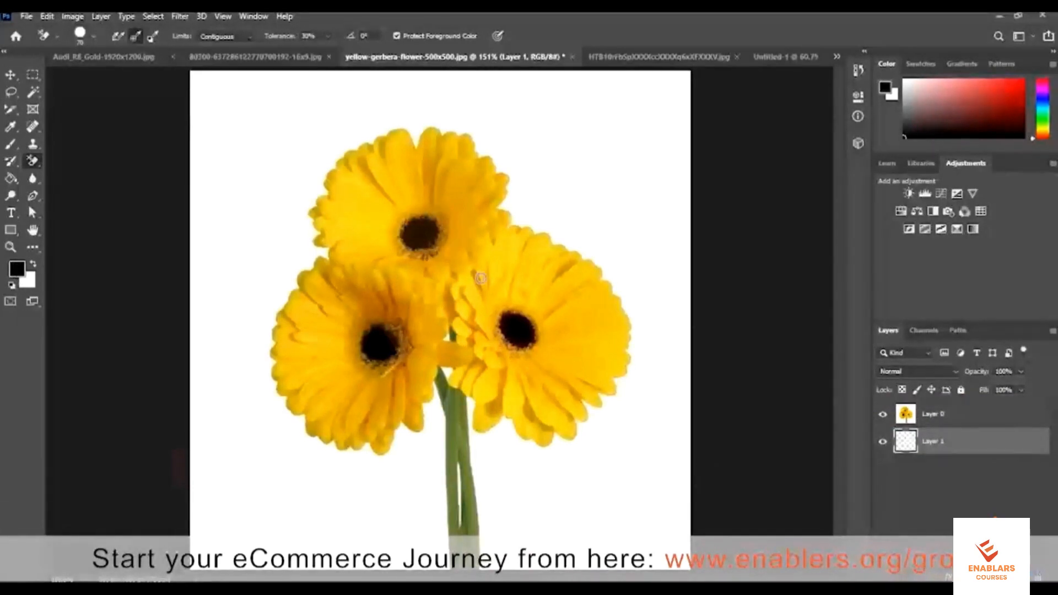
pyautogui.click(17, 268)
pyautogui.click(479, 195)
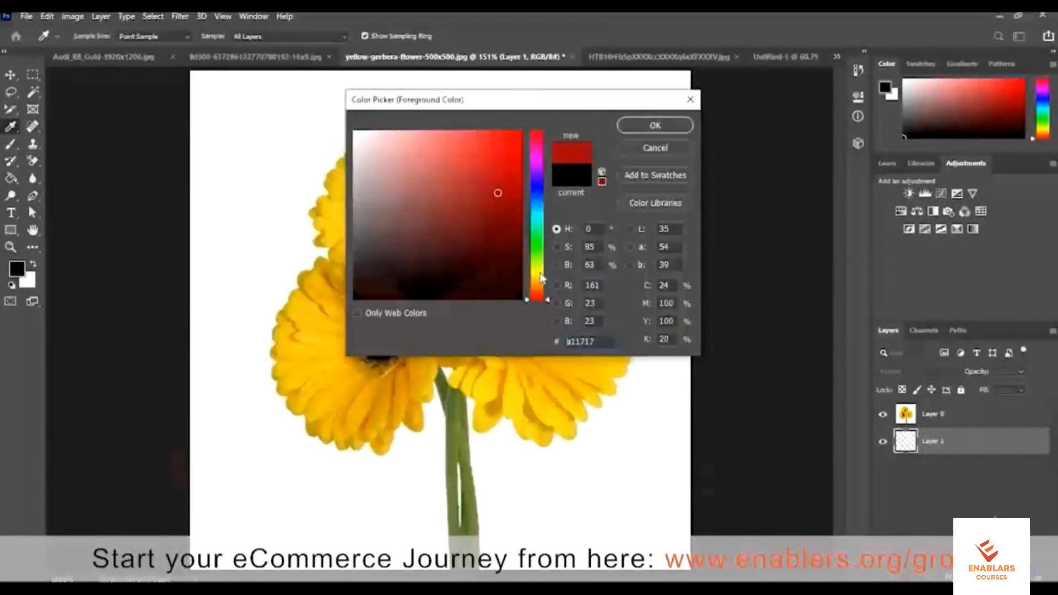
pyautogui.moveTo(542, 280); pyautogui.dragTo(536, 243)
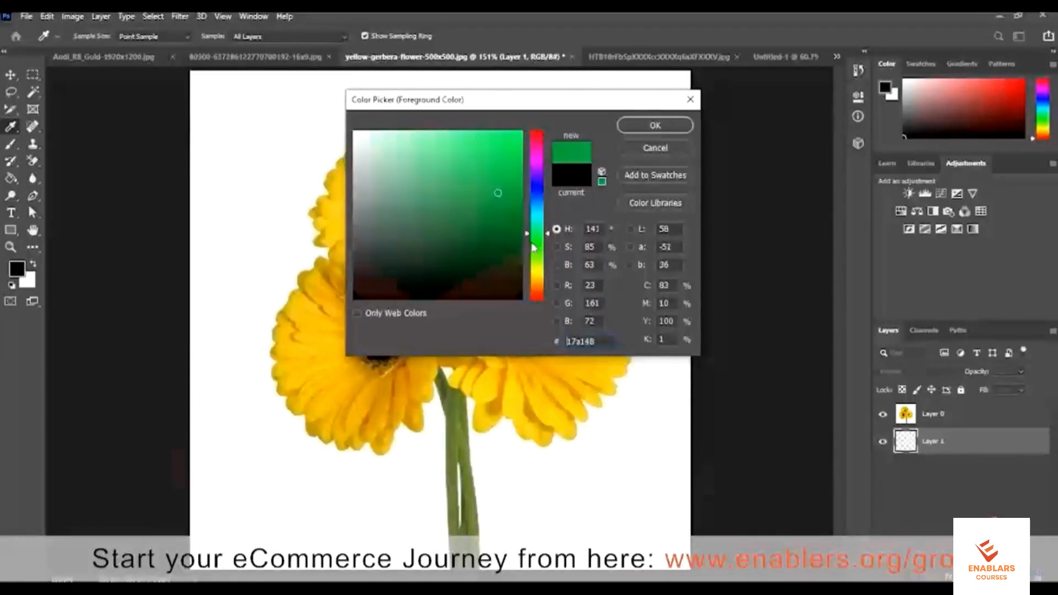
pyautogui.moveTo(498, 194)
pyautogui.mouseDown()
pyautogui.moveTo(503, 167)
pyautogui.moveTo(505, 193)
pyautogui.mouseUp()
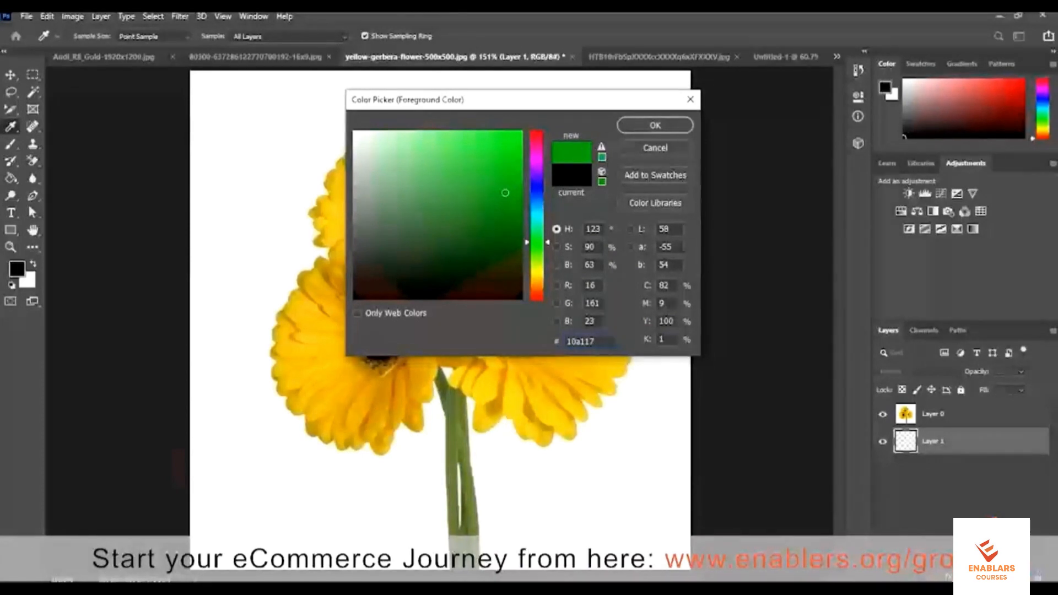
pyautogui.click(623, 127)
pyautogui.press('e')
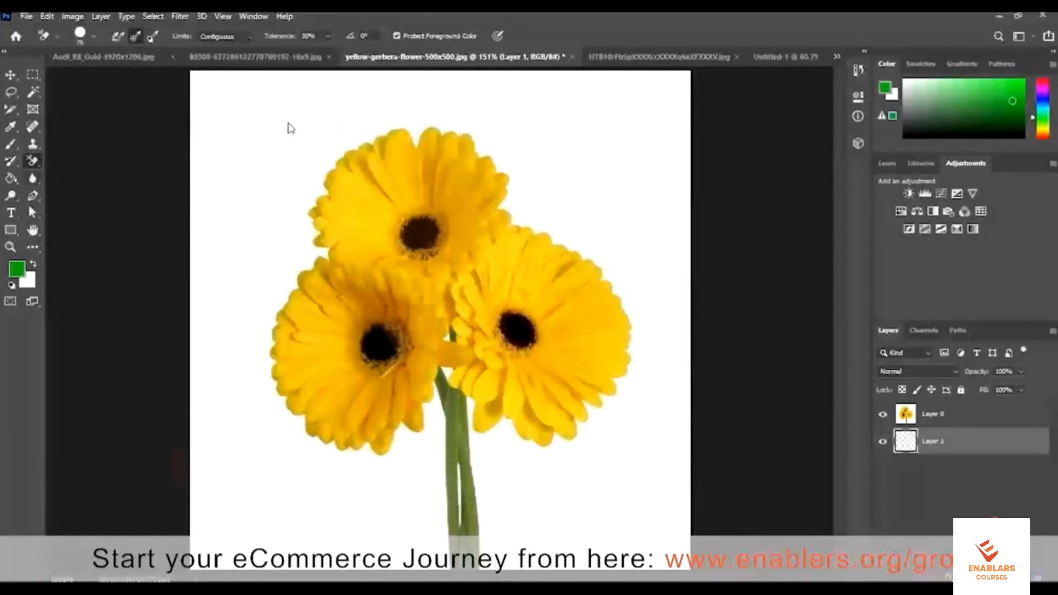
pyautogui.press('g')
pyautogui.click(285, 180)
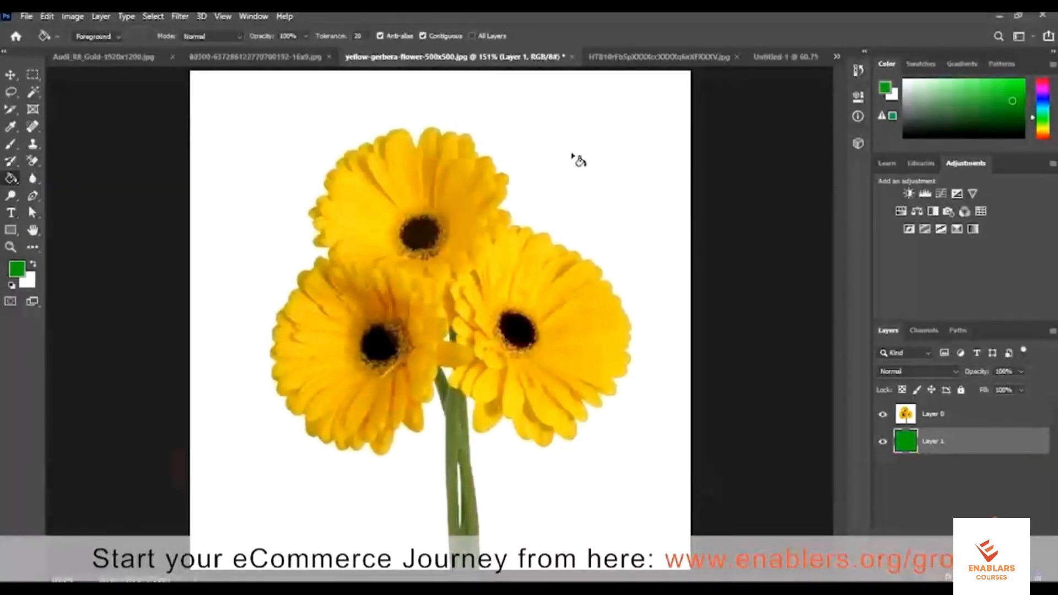
# On Layer 0, use the Background Eraser with Once sampling to erase the white area beside the top flower's left edge.
pyautogui.click(953, 413)
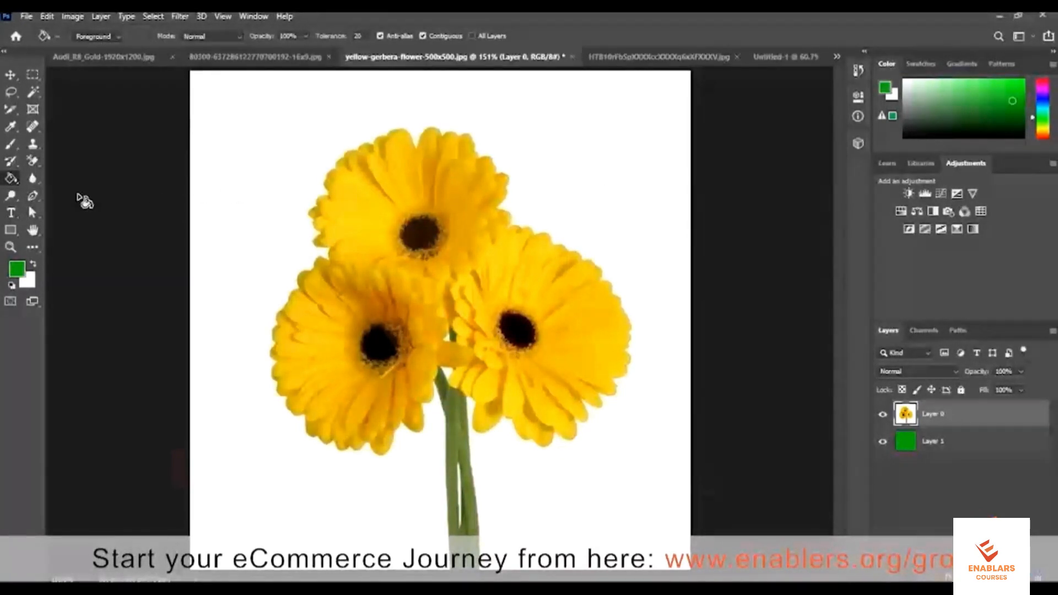
pyautogui.click(33, 161)
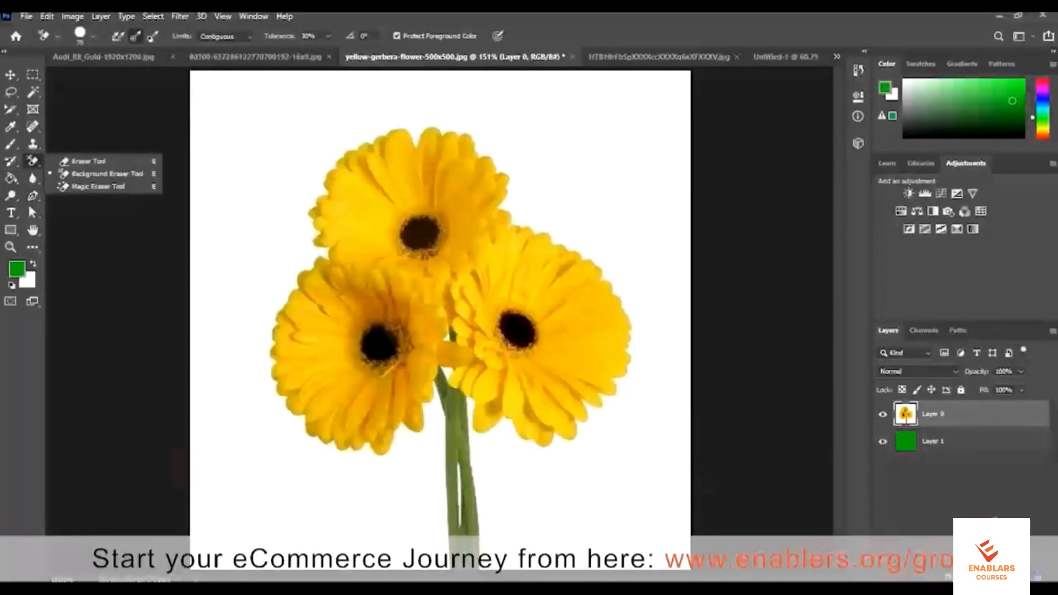
pyautogui.click(136, 40)
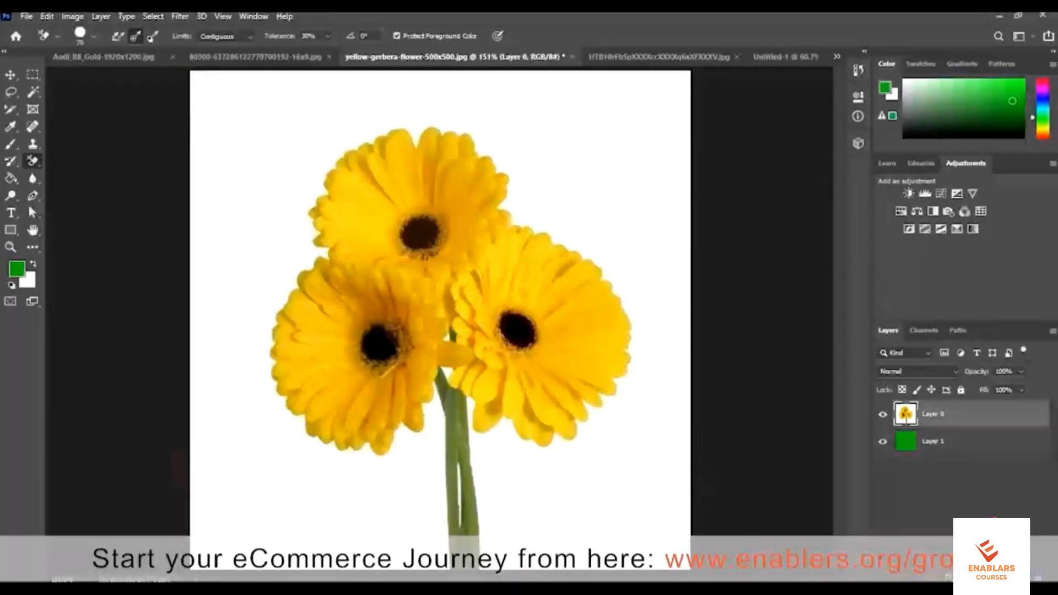
pyautogui.click(272, 126)
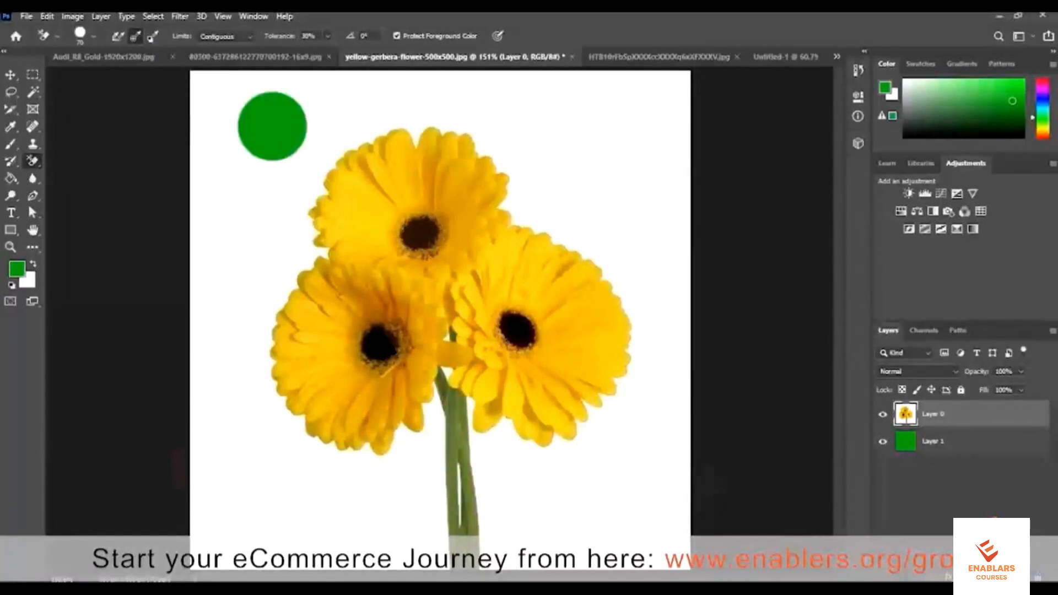
pyautogui.moveTo(272, 126)
pyautogui.mouseDown()
pyautogui.moveTo(350, 122)
pyautogui.moveTo(308, 171)
pyautogui.moveTo(275, 188)
pyautogui.moveTo(248, 243)
pyautogui.mouseUp()
pyautogui.click(285, 246)
pyautogui.click(297, 200)
pyautogui.click(250, 169)
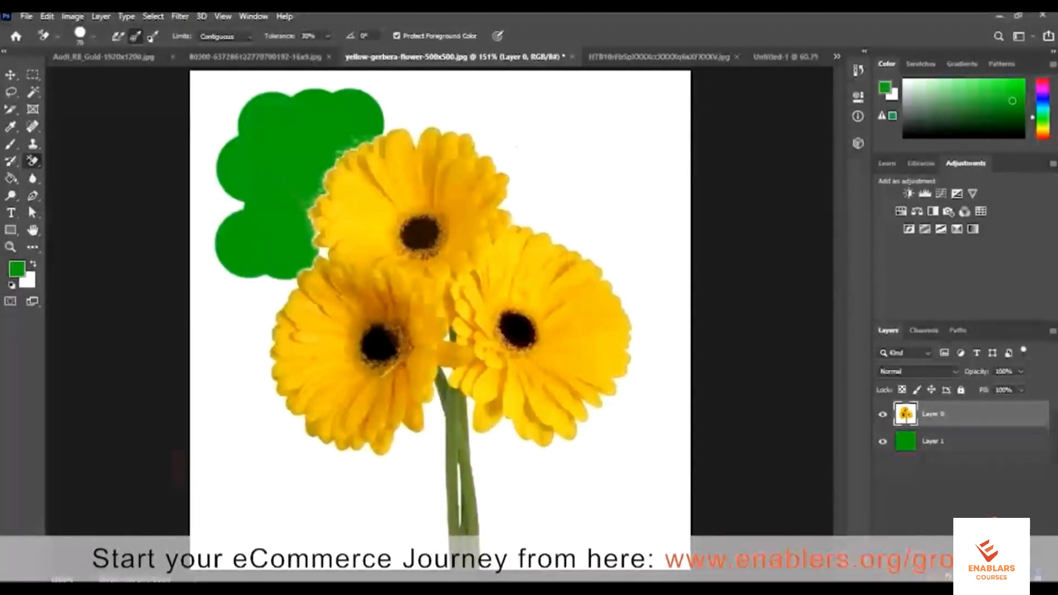
# Erase the white background above the top flower and out to the image's upper-left corner and left border.
pyautogui.click(486, 131)
pyautogui.click(230, 133)
pyautogui.moveTo(407, 115)
pyautogui.mouseDown()
pyautogui.moveTo(507, 97)
pyautogui.moveTo(245, 71)
pyautogui.moveTo(192, 91)
pyautogui.mouseUp()
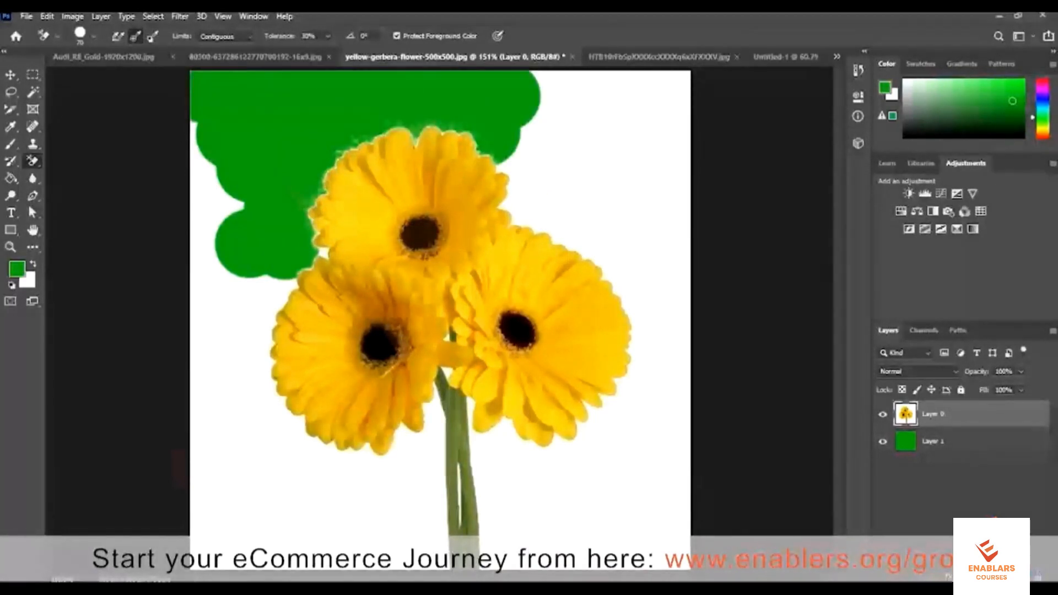
pyautogui.moveTo(204, 167); pyautogui.dragTo(199, 234)
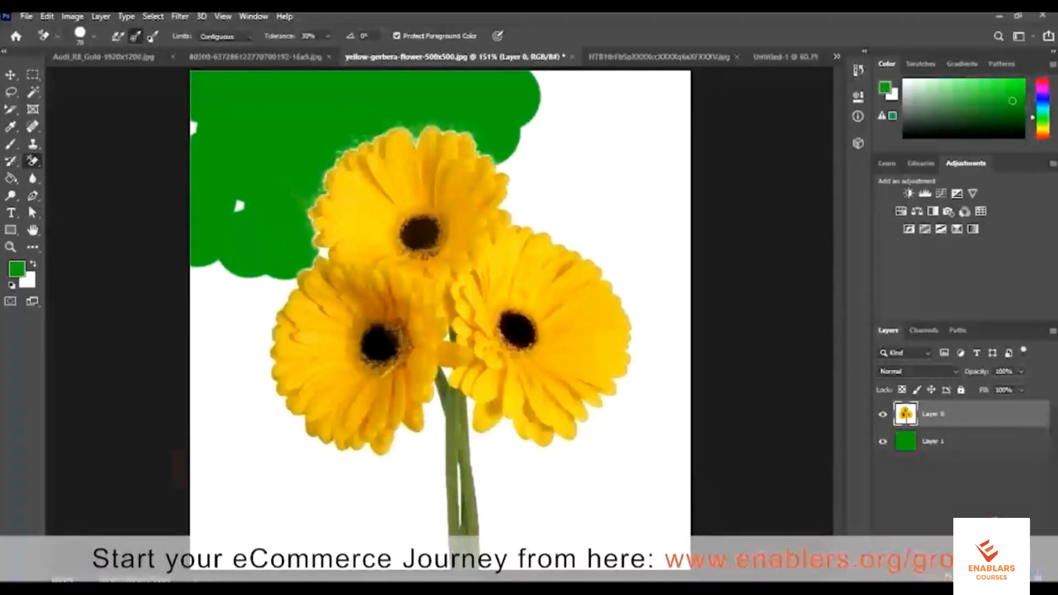
# Erase the white background beside the lower-left flower, including the leftover white specks along the image's left side.
pyautogui.moveTo(224, 269)
pyautogui.mouseDown()
pyautogui.moveTo(262, 325)
pyautogui.moveTo(274, 291)
pyautogui.mouseUp()
pyautogui.moveTo(237, 357); pyautogui.dragTo(265, 379)
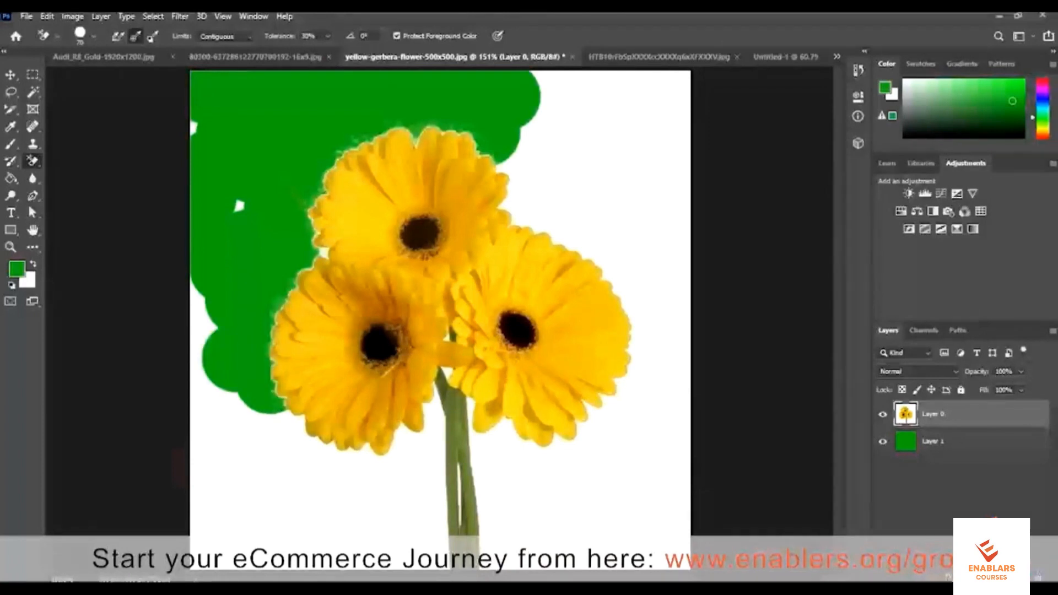
pyautogui.click(195, 297)
pyautogui.moveTo(198, 384); pyautogui.dragTo(204, 452)
pyautogui.click(250, 445)
pyautogui.click(294, 425)
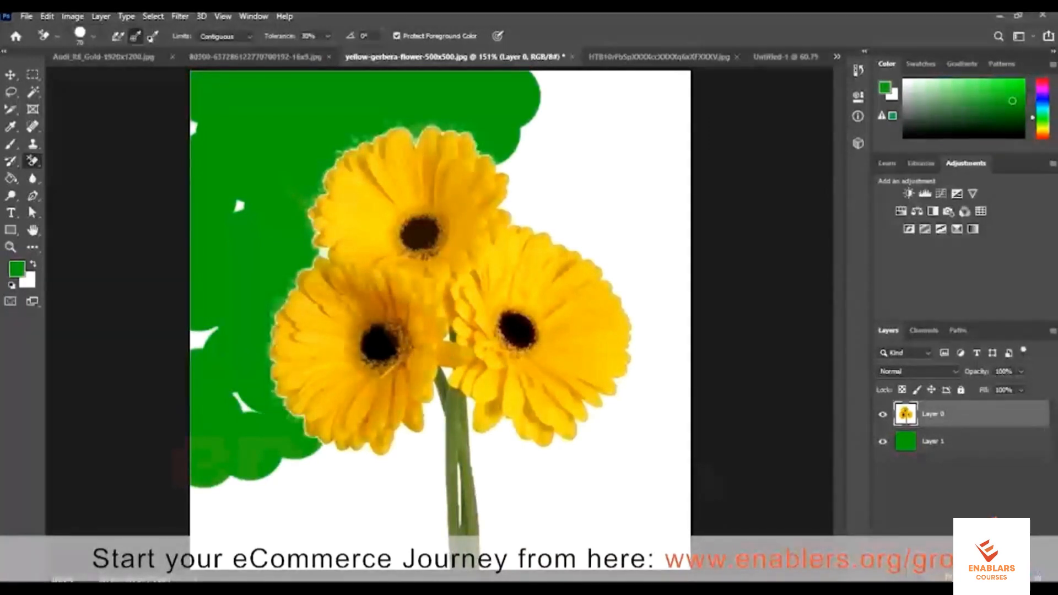
pyautogui.click(247, 404)
pyautogui.click(205, 339)
pyautogui.click(238, 205)
pyautogui.click(193, 128)
# Erase the white background in the image's upper-right area and down the outer edge of the right flower.
pyautogui.moveTo(532, 116)
pyautogui.mouseDown()
pyautogui.moveTo(613, 105)
pyautogui.moveTo(640, 135)
pyautogui.moveTo(519, 155)
pyautogui.mouseUp()
pyautogui.click(671, 101)
pyautogui.click(673, 148)
pyautogui.click(635, 170)
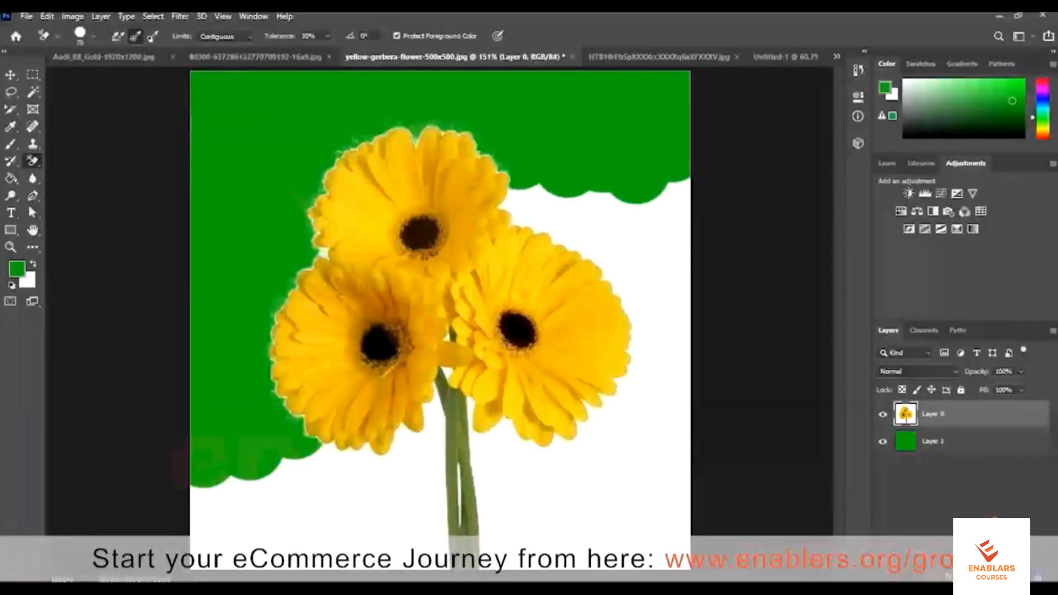
pyautogui.moveTo(670, 213); pyautogui.dragTo(543, 203)
pyautogui.click(596, 235)
pyautogui.moveTo(658, 255); pyautogui.dragTo(642, 284)
pyautogui.click(670, 338)
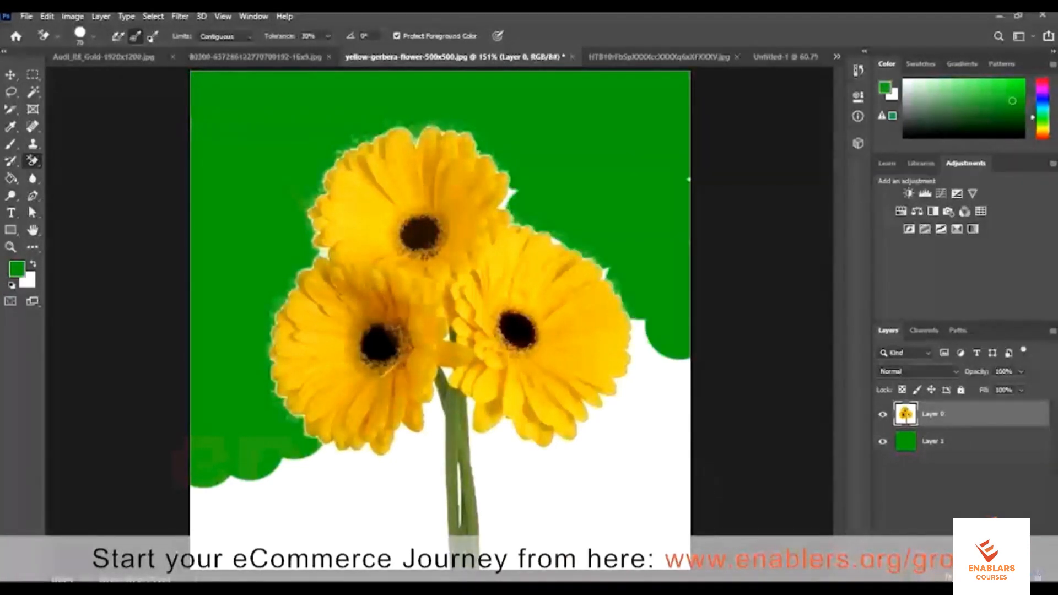
pyautogui.click(511, 197)
pyautogui.click(637, 324)
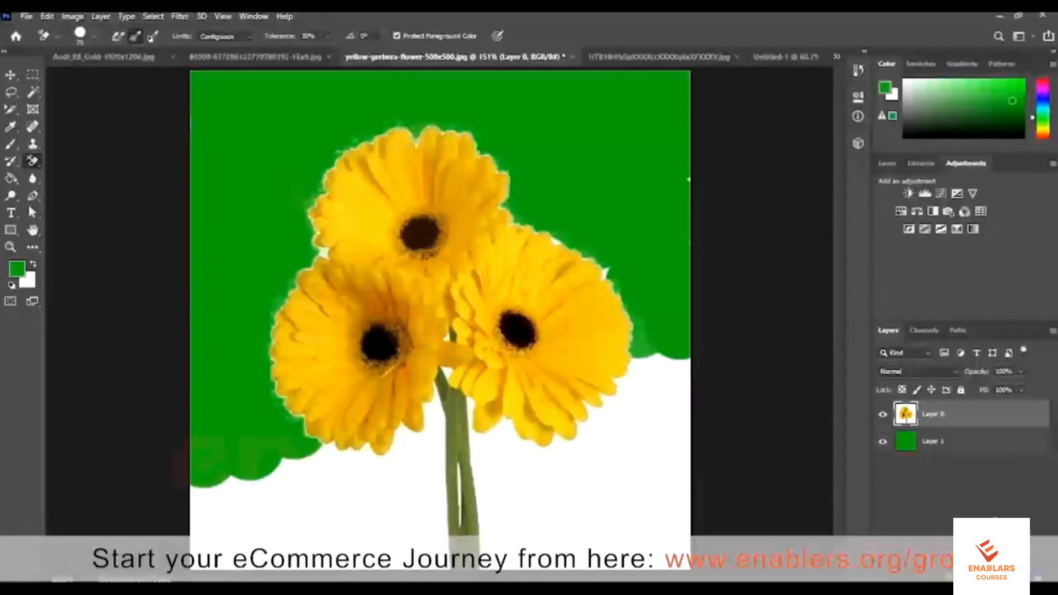
# Erase the white background beneath the right flower, around the stems and across the image's lower-right area.
pyautogui.click(431, 419)
pyautogui.moveTo(417, 437)
pyautogui.mouseDown()
pyautogui.moveTo(560, 455)
pyautogui.moveTo(419, 502)
pyautogui.moveTo(653, 406)
pyautogui.moveTo(659, 376)
pyautogui.mouseUp()
pyautogui.click(424, 497)
pyautogui.click(484, 438)
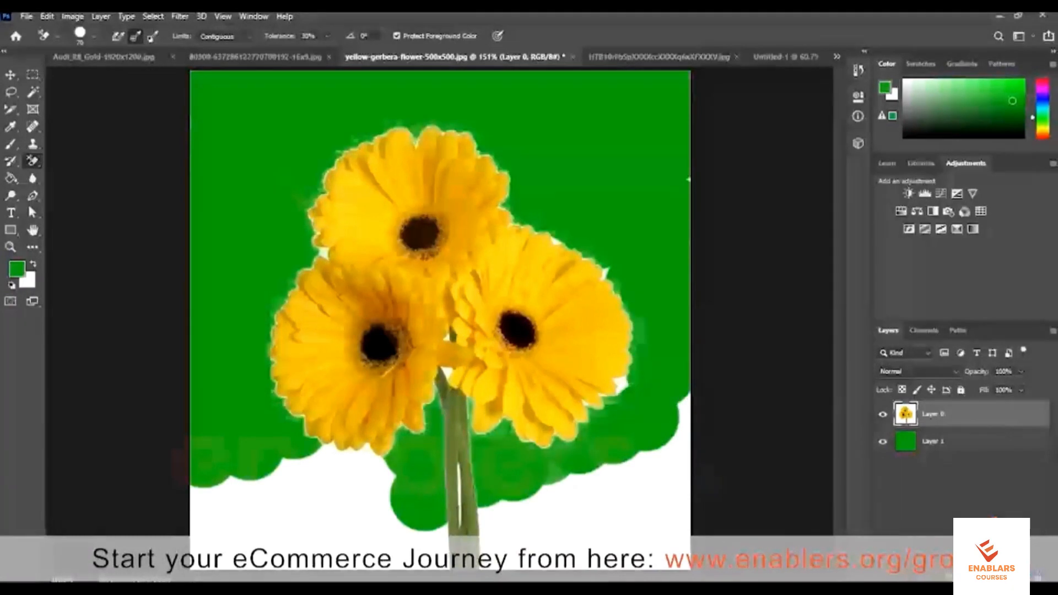
pyautogui.click(628, 470)
pyautogui.click(672, 453)
pyautogui.click(673, 413)
pyautogui.click(671, 496)
pyautogui.click(659, 524)
pyautogui.click(629, 542)
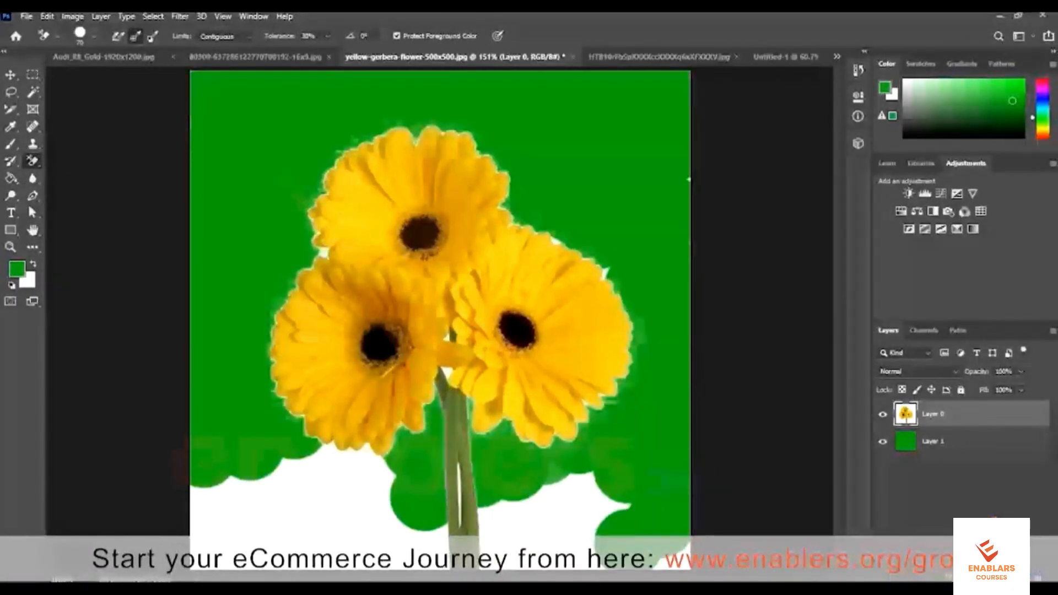
pyautogui.click(678, 550)
pyautogui.moveTo(581, 537); pyautogui.dragTo(509, 541)
pyautogui.moveTo(599, 485); pyautogui.dragTo(509, 491)
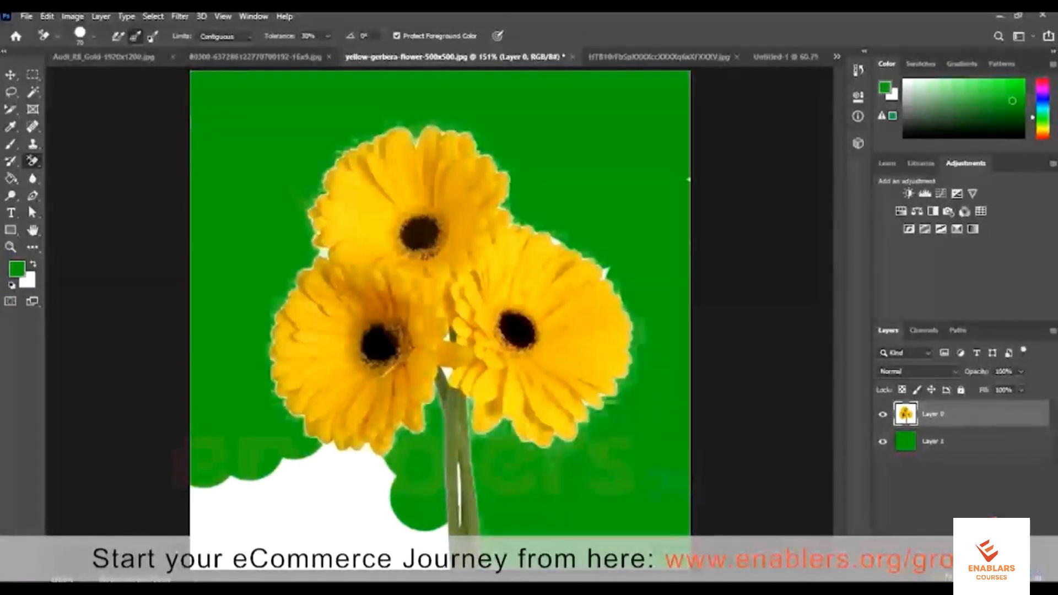
# Erase the remaining white background in the image's lower-left area and the gap between the flowers and stems.
pyautogui.click(307, 466)
pyautogui.click(358, 482)
pyautogui.click(365, 514)
pyautogui.click(414, 546)
pyautogui.click(432, 548)
pyautogui.click(379, 553)
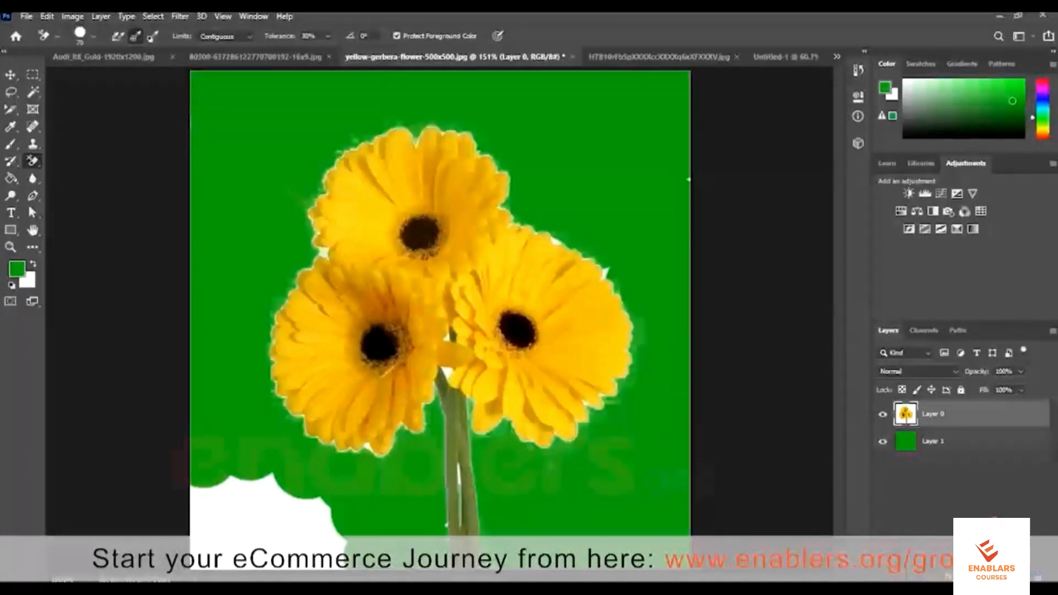
pyautogui.click(447, 371)
pyautogui.moveTo(270, 488)
pyautogui.mouseDown()
pyautogui.moveTo(243, 516)
pyautogui.moveTo(331, 551)
pyautogui.moveTo(207, 540)
pyautogui.moveTo(226, 478)
pyautogui.mouseUp()
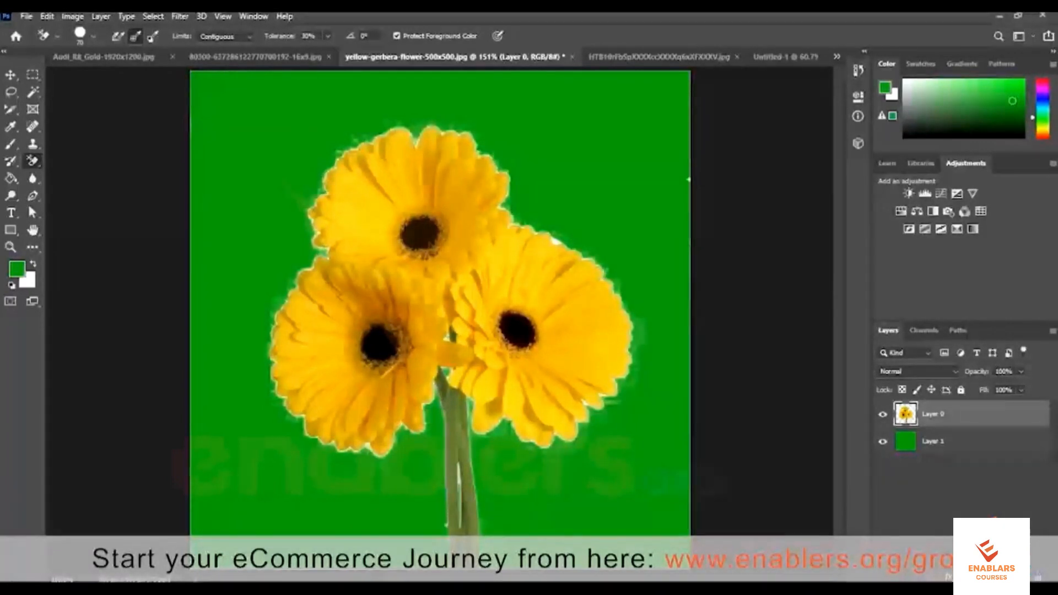
pyautogui.click(938, 449)
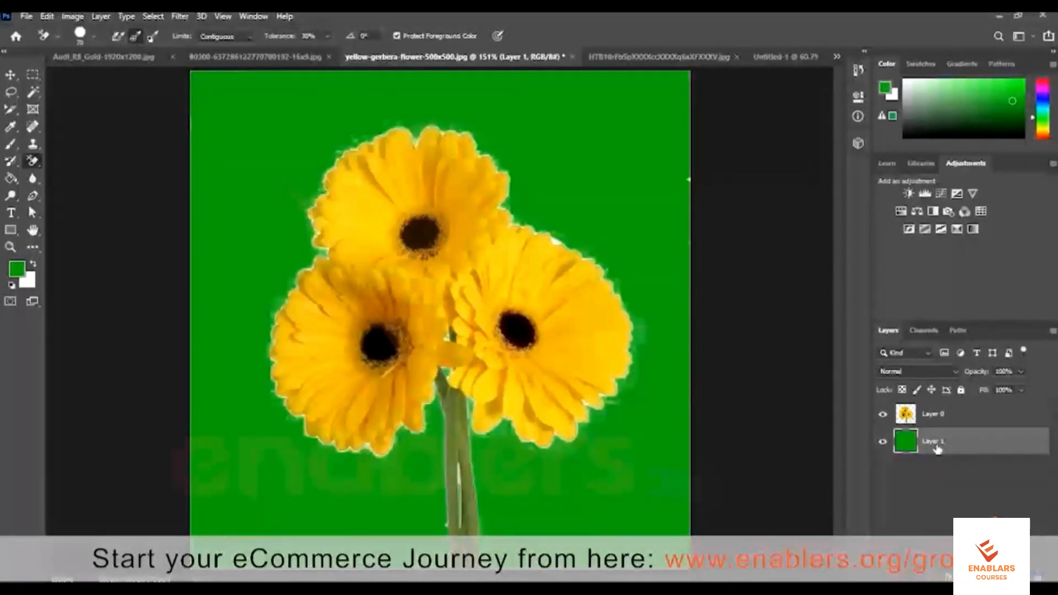
pyautogui.hotkey('ctrl', 'u')
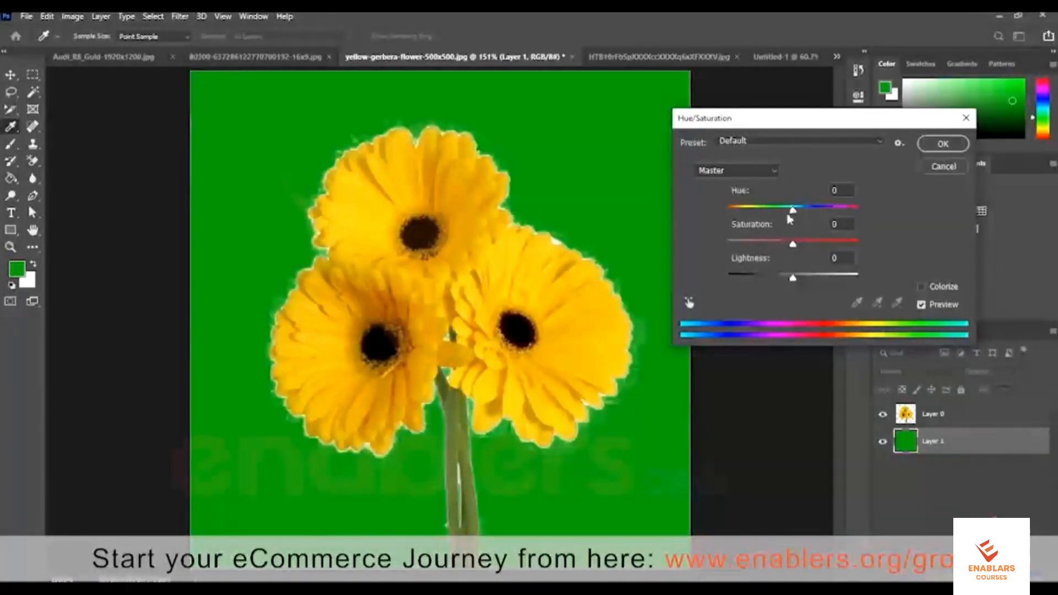
pyautogui.click(921, 287)
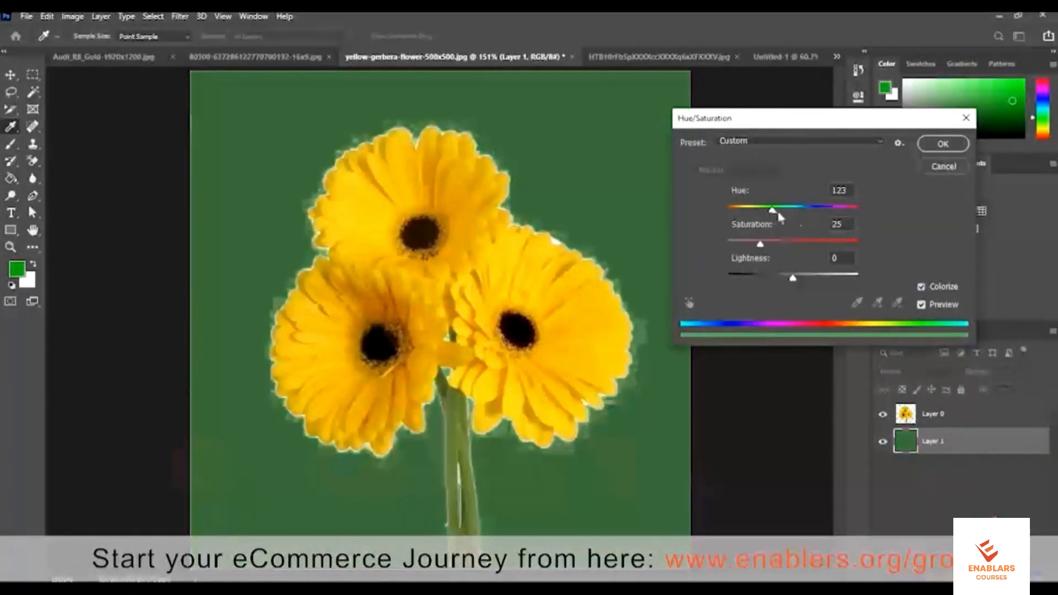
pyautogui.moveTo(795, 212); pyautogui.dragTo(747, 215)
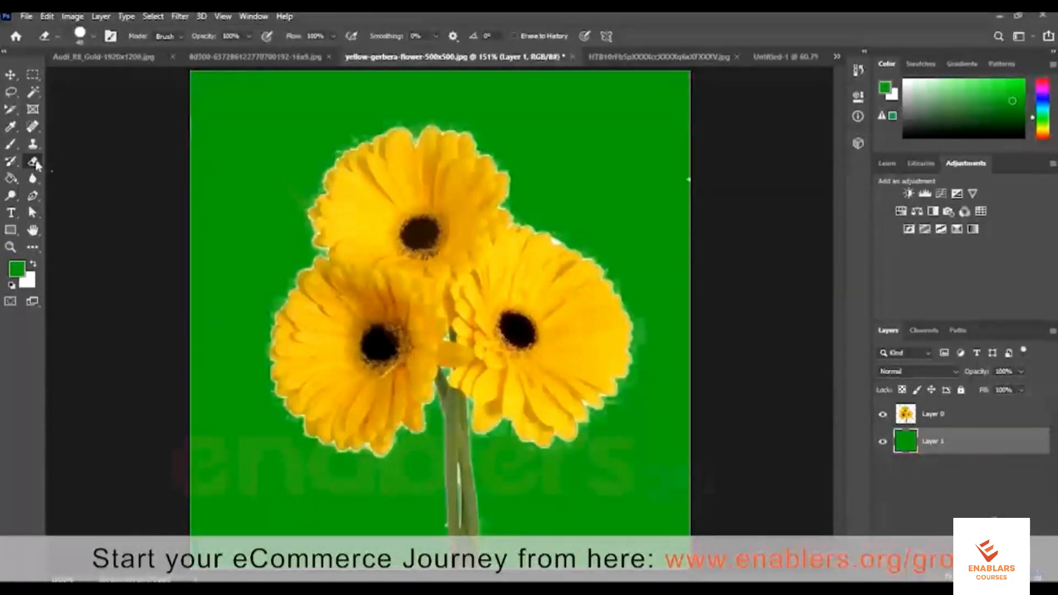
# Erase the faint leftover fringe around the flowers on Layer 0 using the Eraser Tool at brush size 20.
pyautogui.click(956, 413)
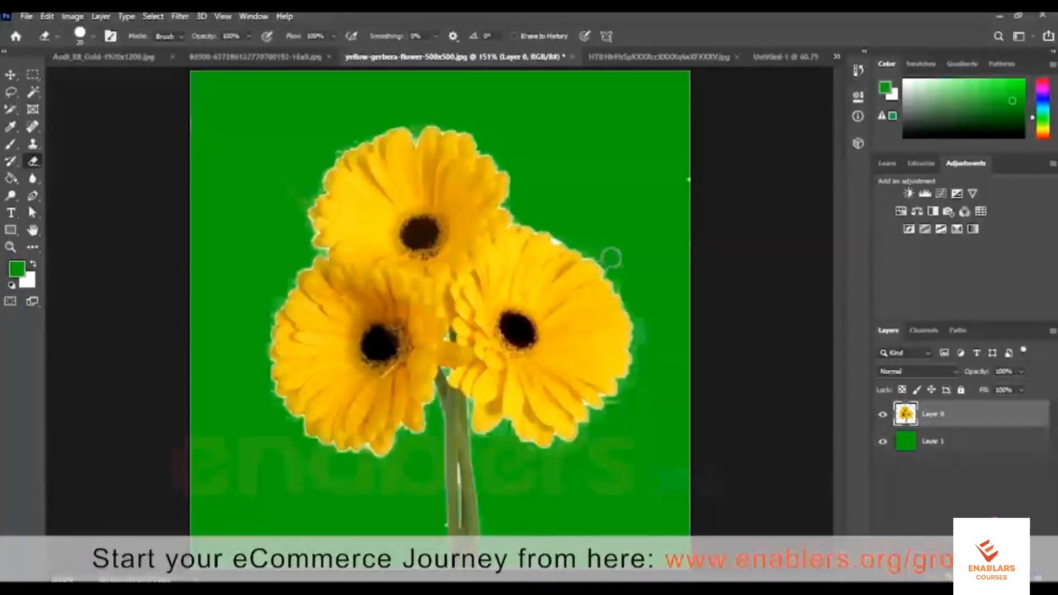
pyautogui.moveTo(646, 351)
pyautogui.mouseDown()
pyautogui.moveTo(628, 399)
pyautogui.moveTo(593, 434)
pyautogui.mouseUp()
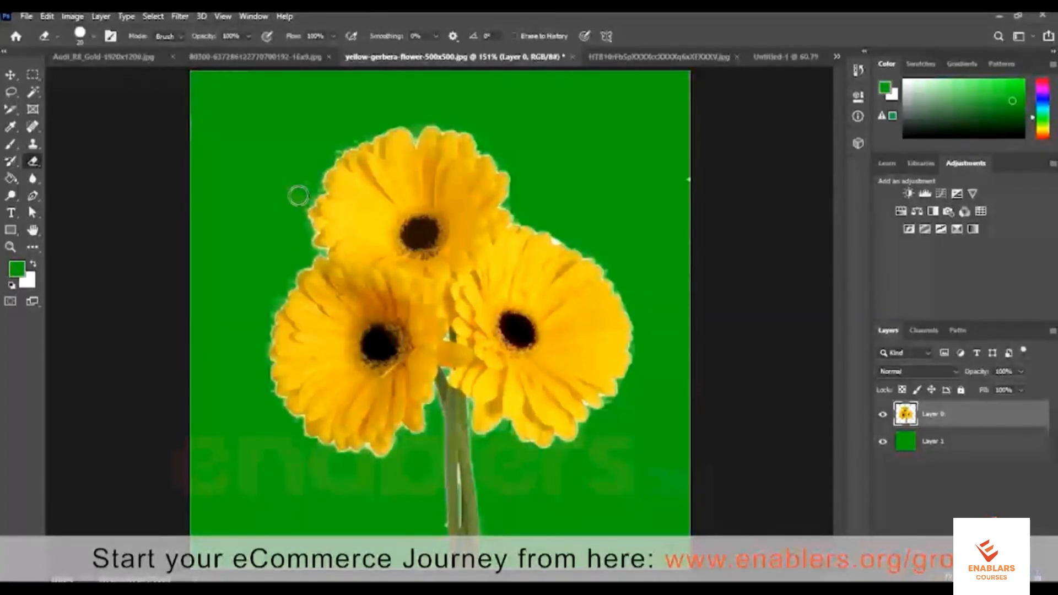
# Colorize Layer 1 blue with a Hue/Saturation adjustment, using hue 193 and saturation 23.
pyautogui.click(954, 444)
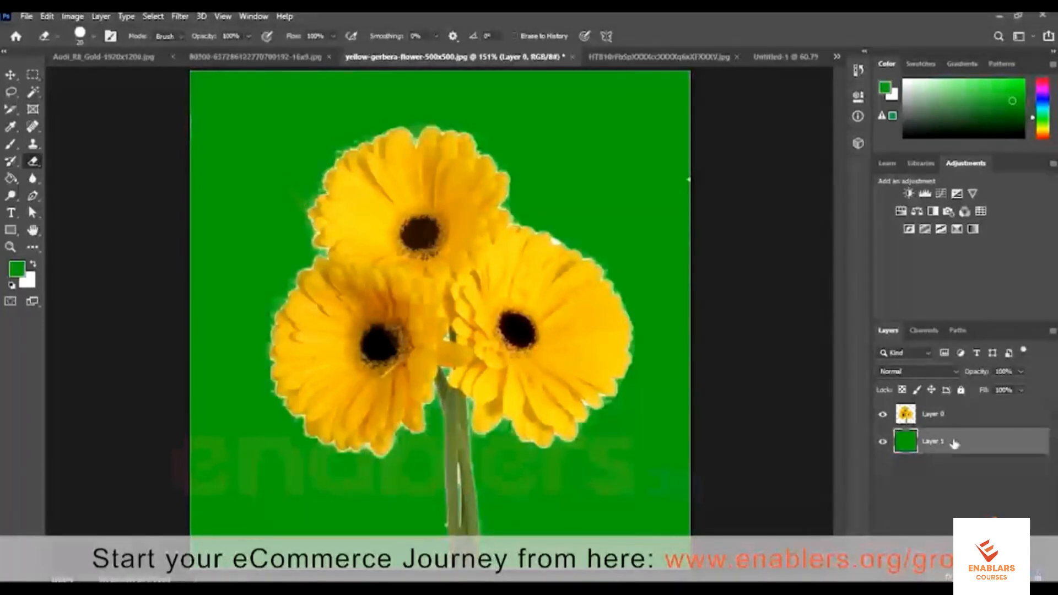
pyautogui.hotkey('ctrl', 'u')
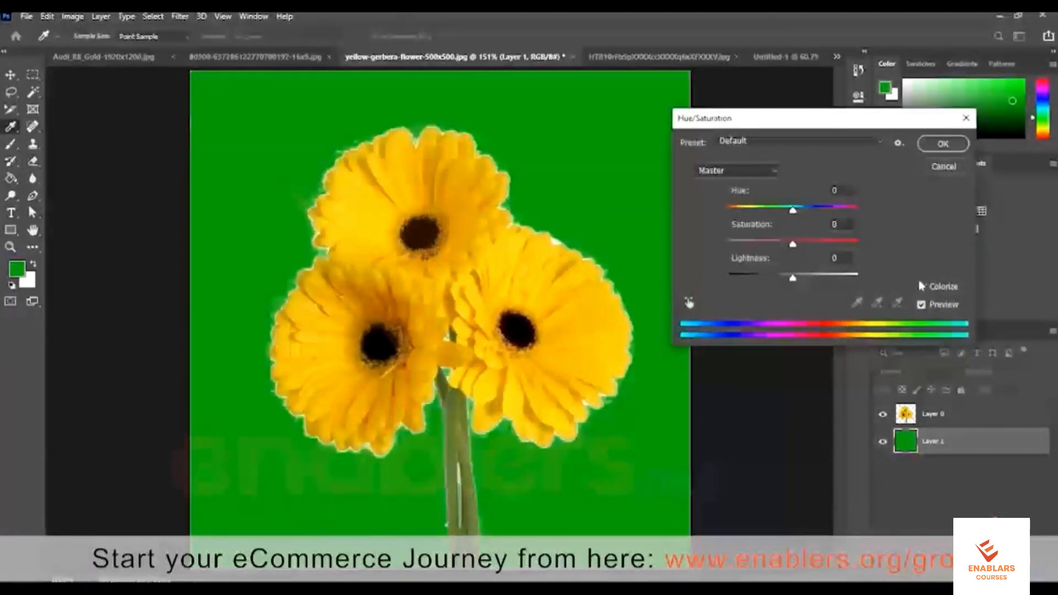
pyautogui.moveTo(772, 212); pyautogui.dragTo(818, 220)
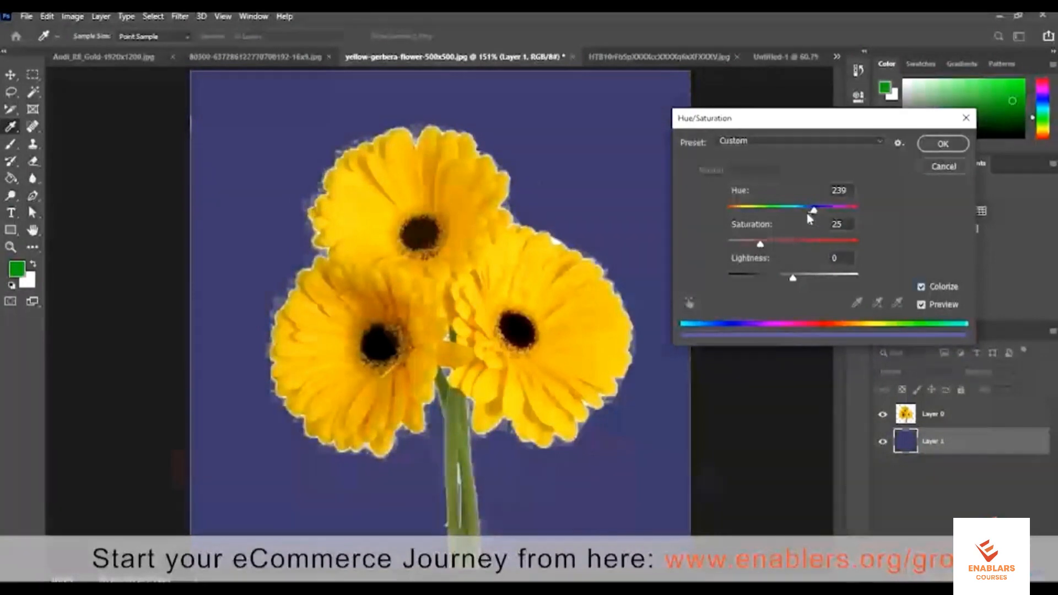
pyautogui.click(800, 215)
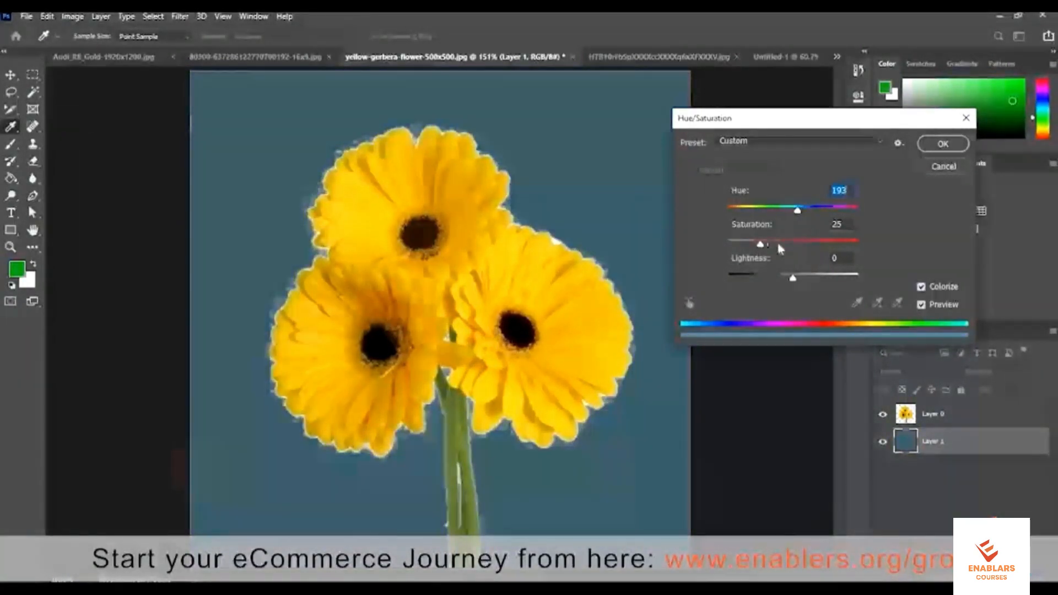
pyautogui.click(785, 242)
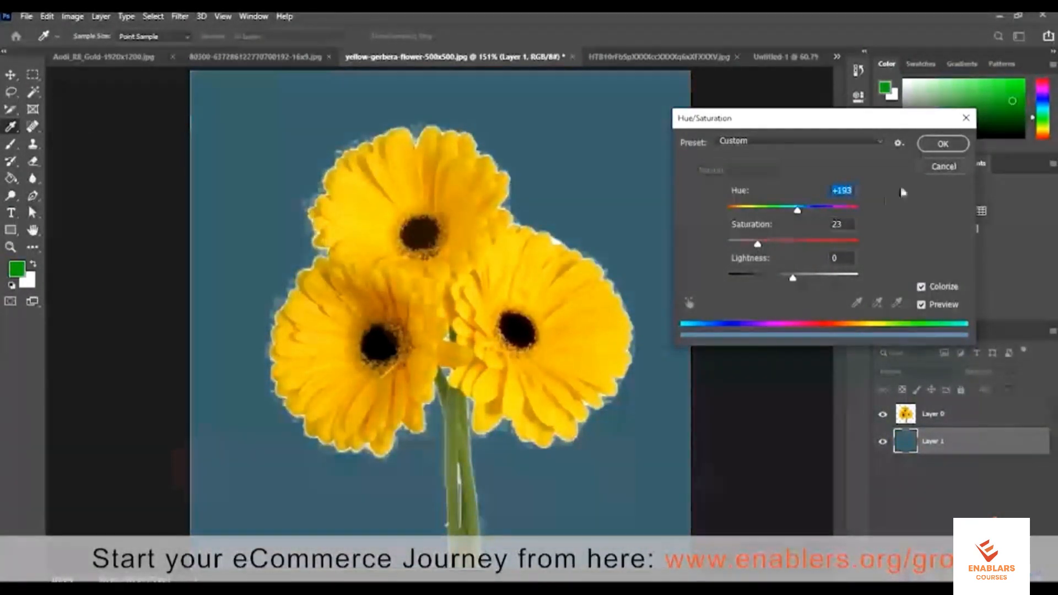
pyautogui.click(943, 144)
# Activate the Eraser Tool and bring up the Audi_R8_Gold-1920x1200.jpg image.
pyautogui.press('e')
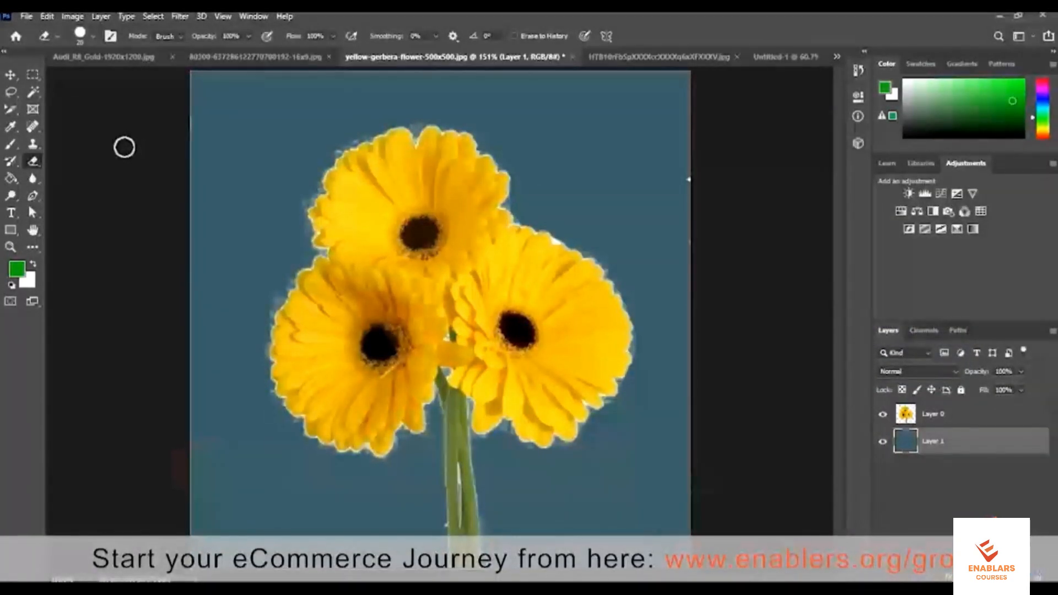
pyautogui.click(137, 58)
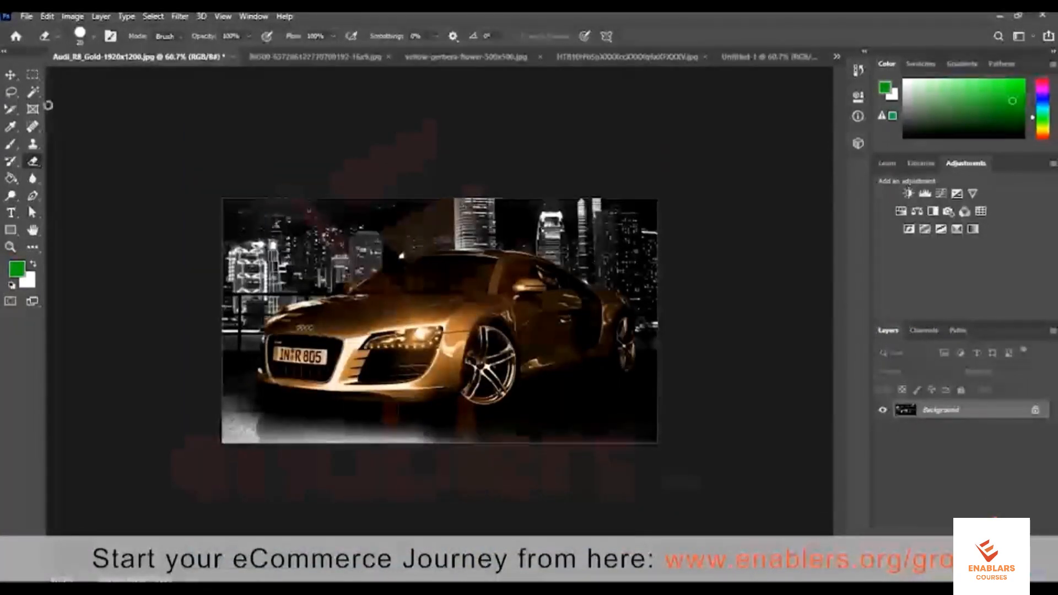